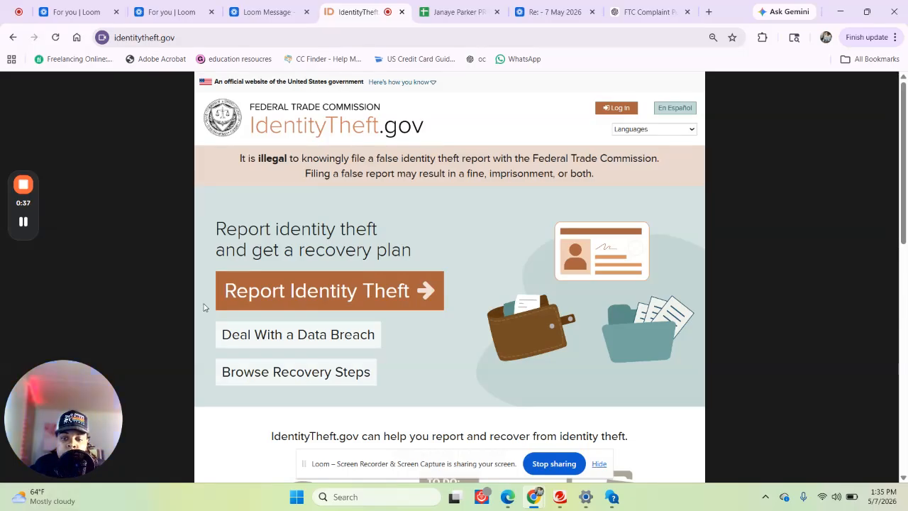
Start an identity theft report, confirming someone misused personal information for credit card accounts.
left_click(248, 297)
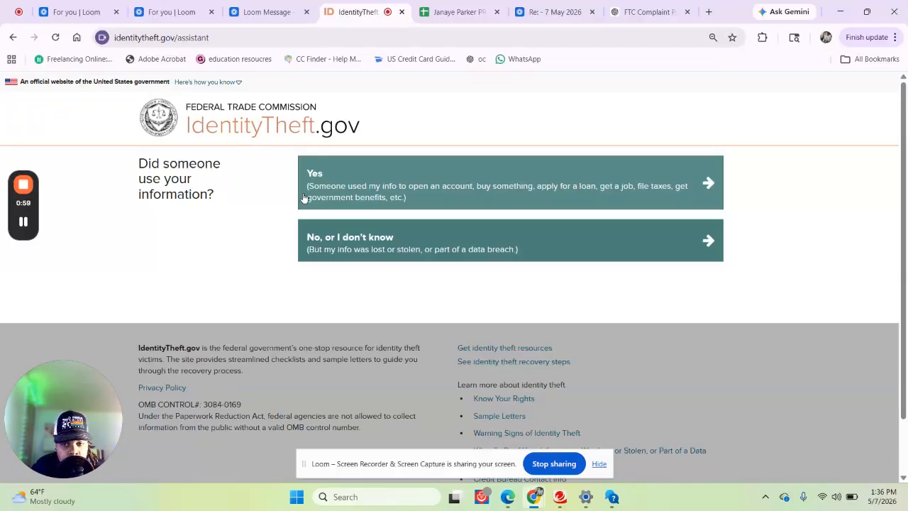
left_click(357, 195)
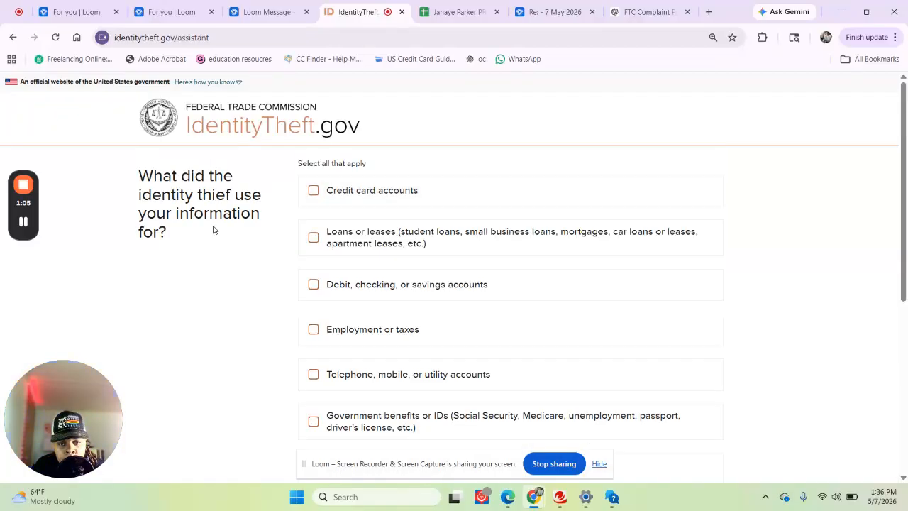
left_click(323, 203)
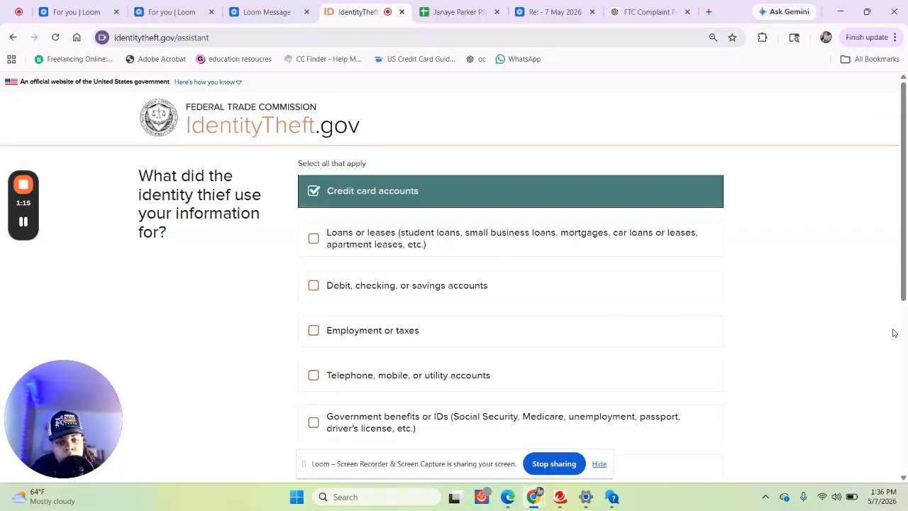
scroll(894, 333, "down", 5)
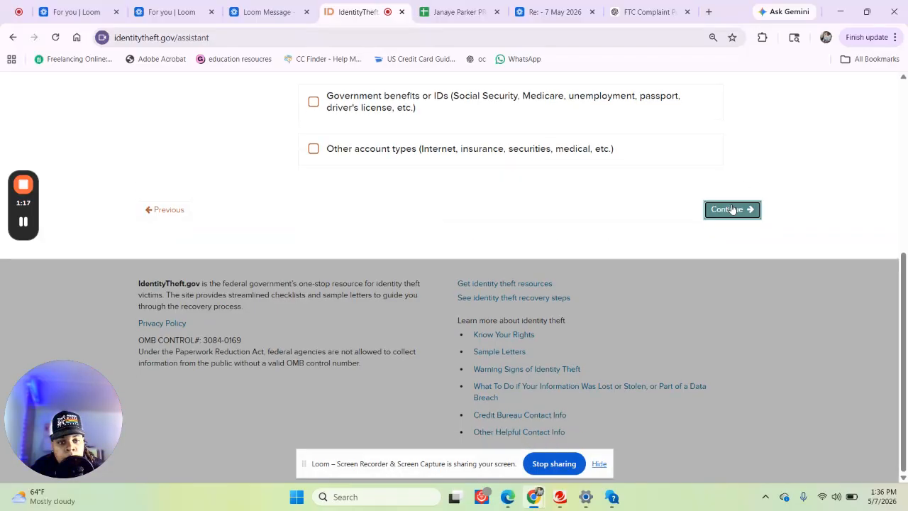
left_click(733, 209)
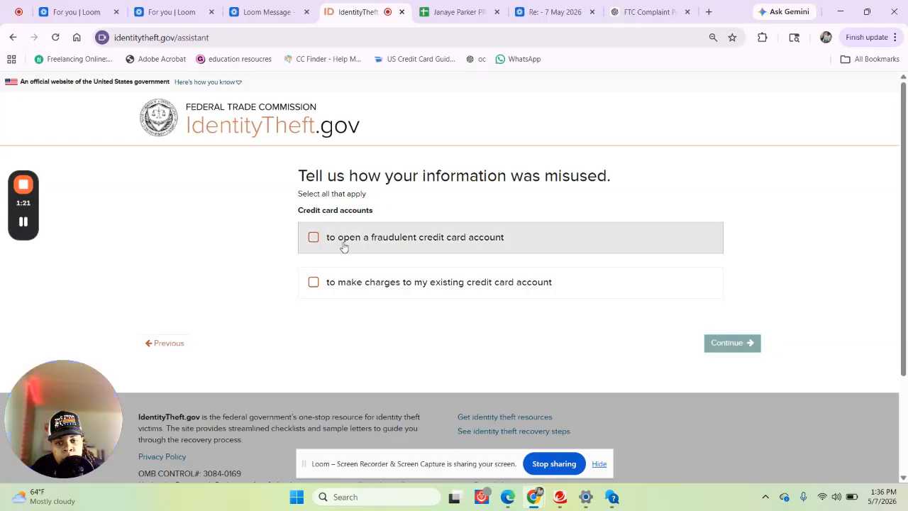
Report a newly opened fraudulent credit card account, reach the theft details form, and bring up the profile tracker.
left_click(459, 247)
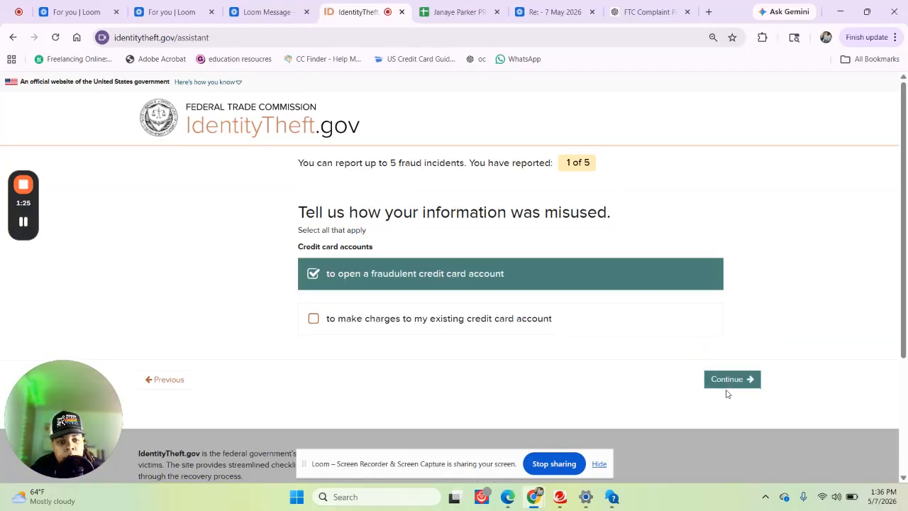
left_click(724, 380)
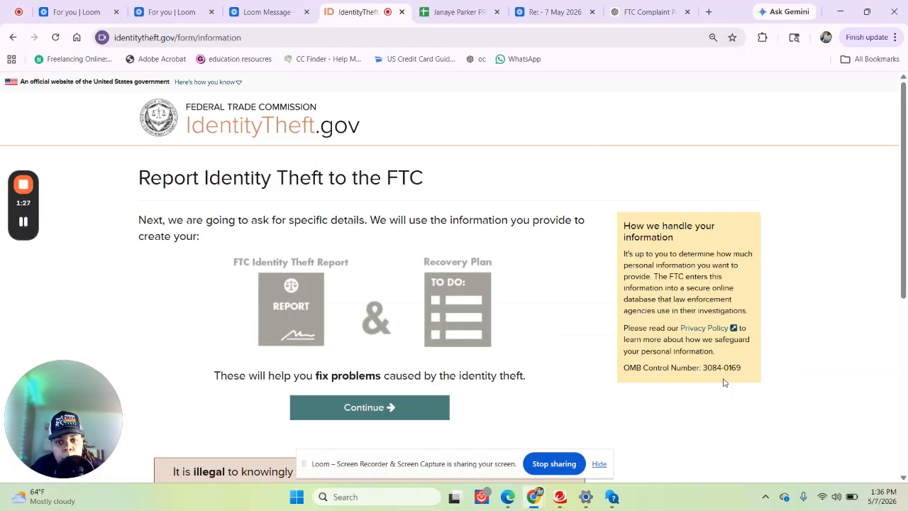
left_click(354, 402)
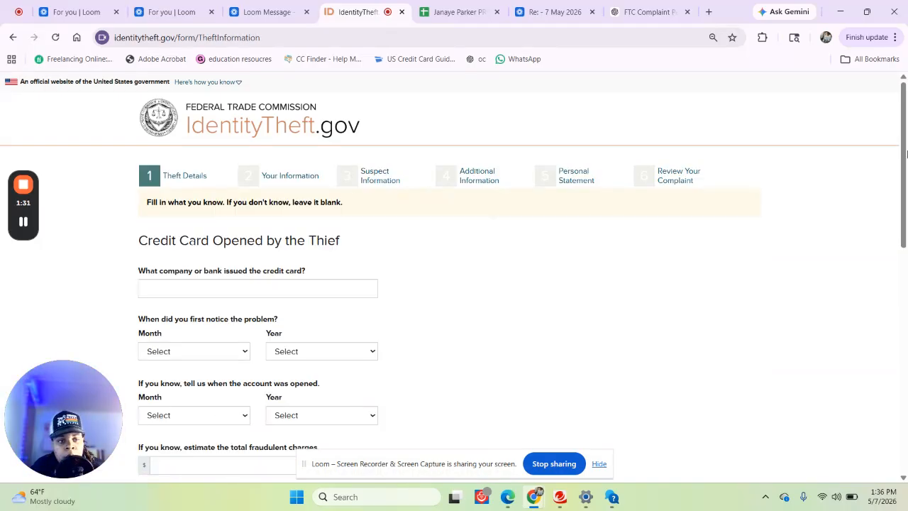
scroll(892, 301, "down", 5)
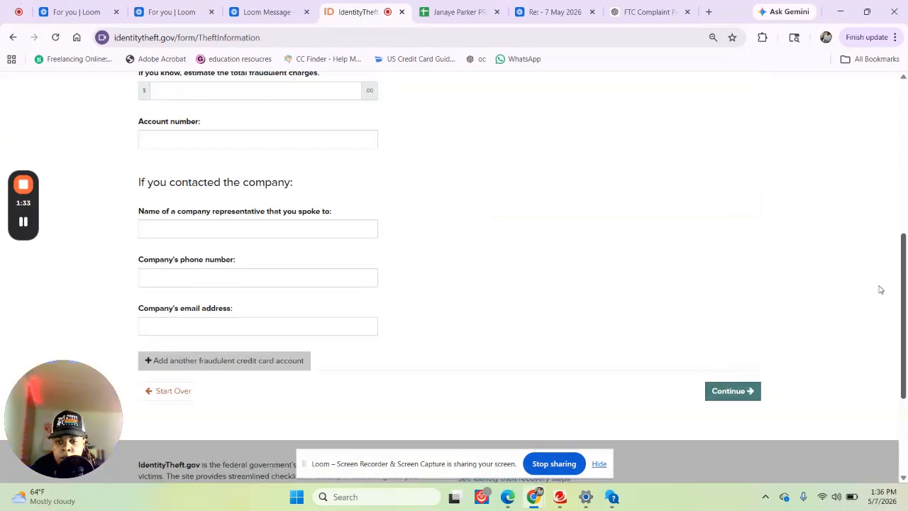
scroll(881, 297, "up", 4)
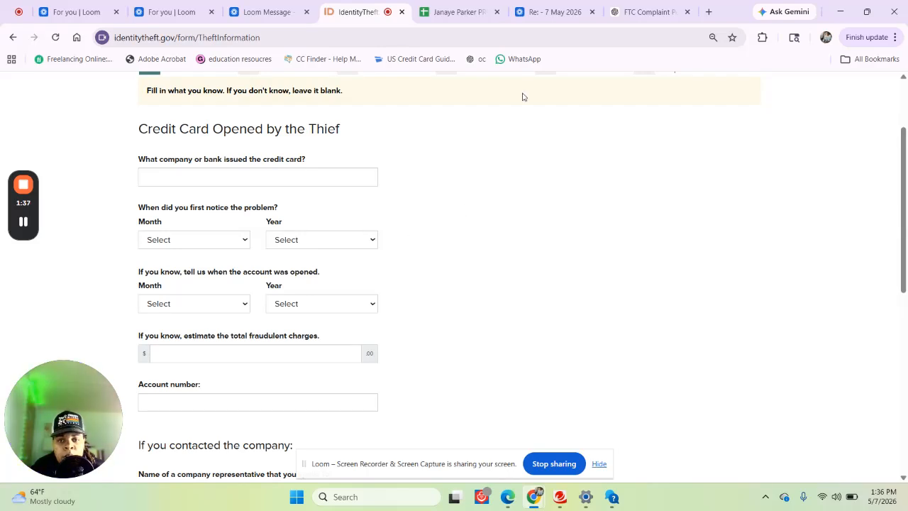
left_click(477, 9)
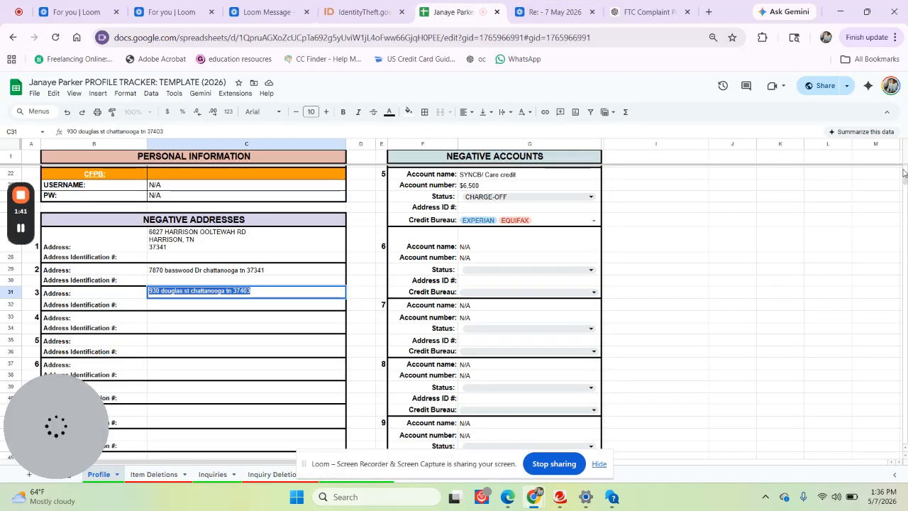
Copy COLUMBIA DEBT RCVY GENESIS from cell G2 of the Profile sheet and return to the report form.
left_click_drag(905, 173, 906, 149)
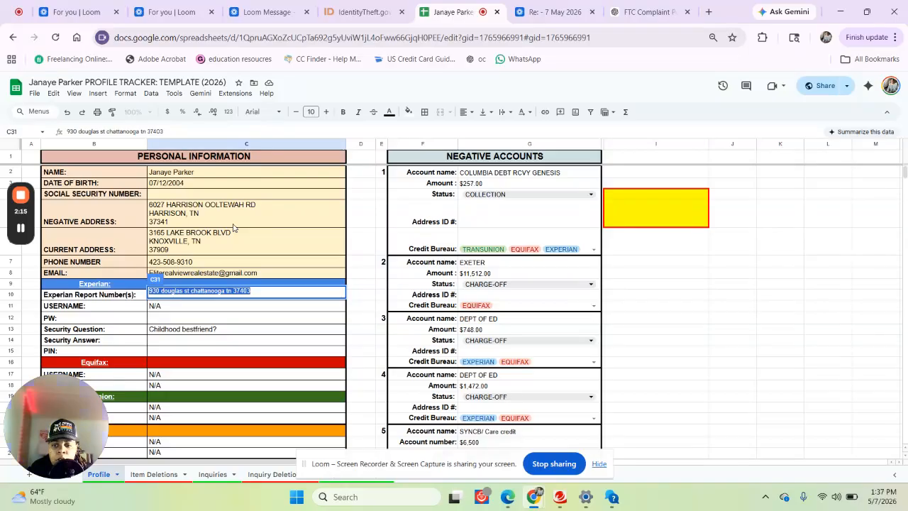
left_click(905, 457)
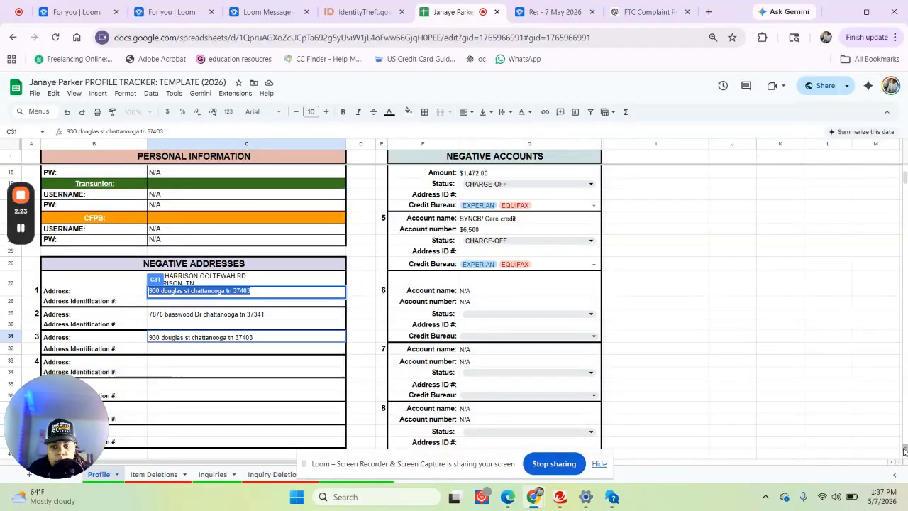
scroll(905, 450, "up", 5)
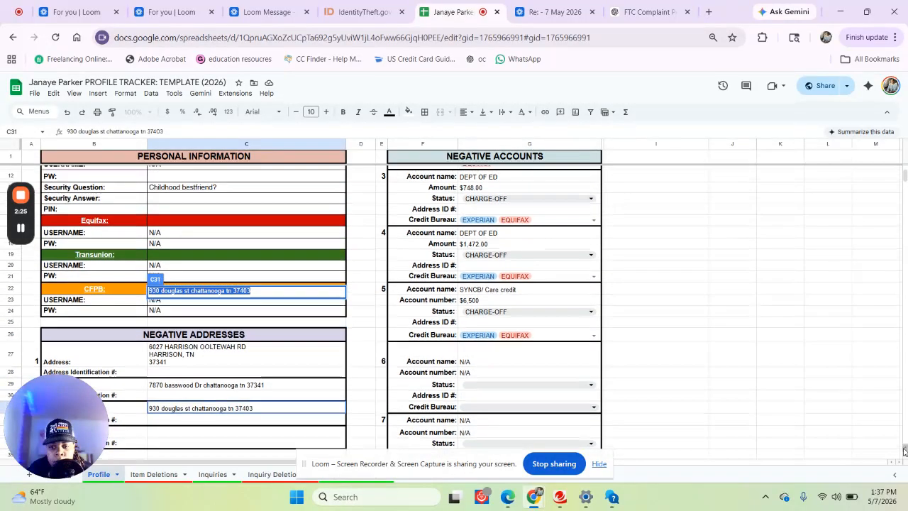
scroll(905, 451, "up", 3)
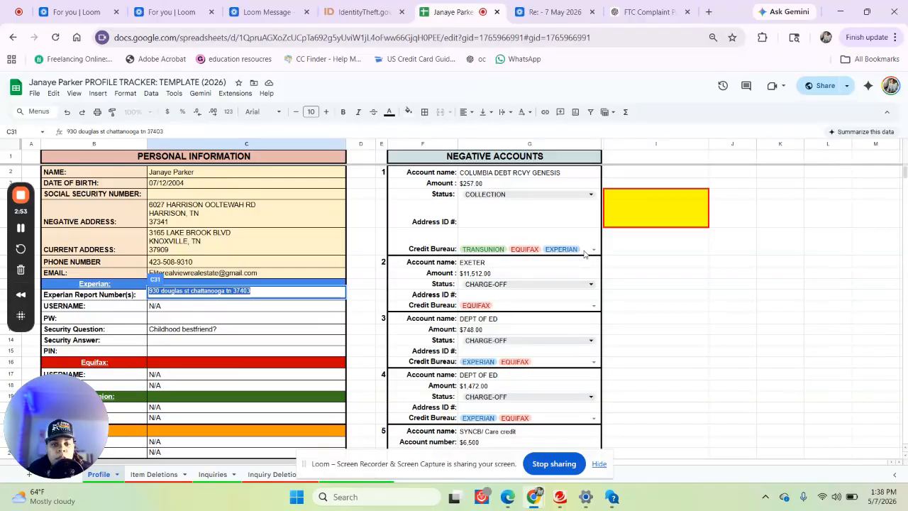
left_click(493, 177)
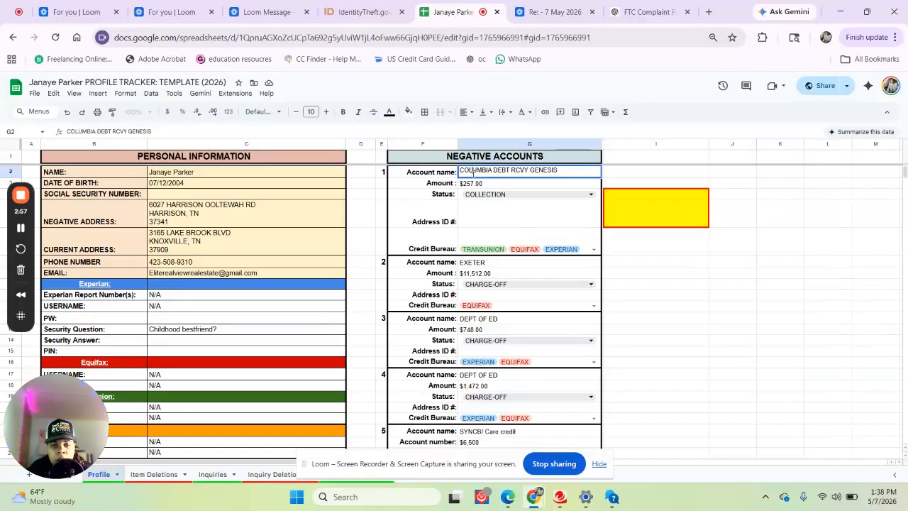
triple_click(471, 171)
key("ctrl+c")
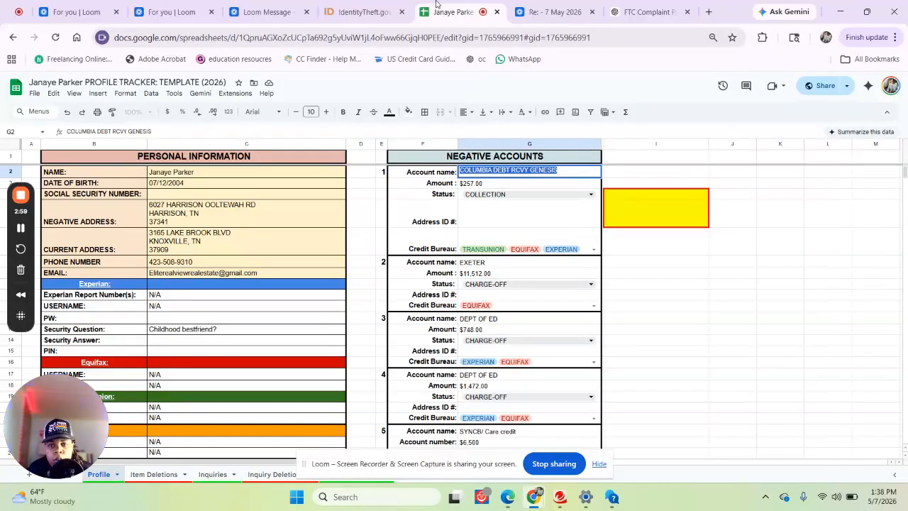
left_click(361, 11)
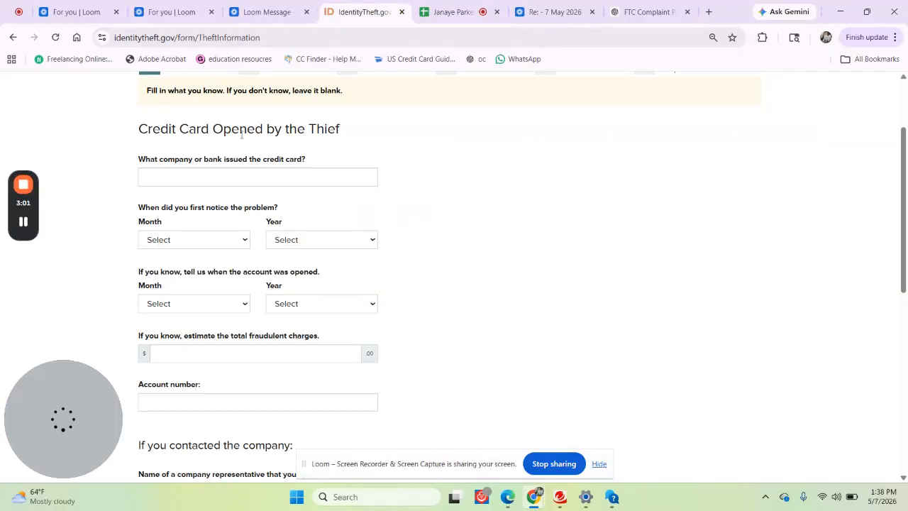
Enter COLUMBIA DEBT RCVY GENESIS as the issuing company, with the problem noticed in May 2026.
left_click(234, 177)
key("ctrl+v")
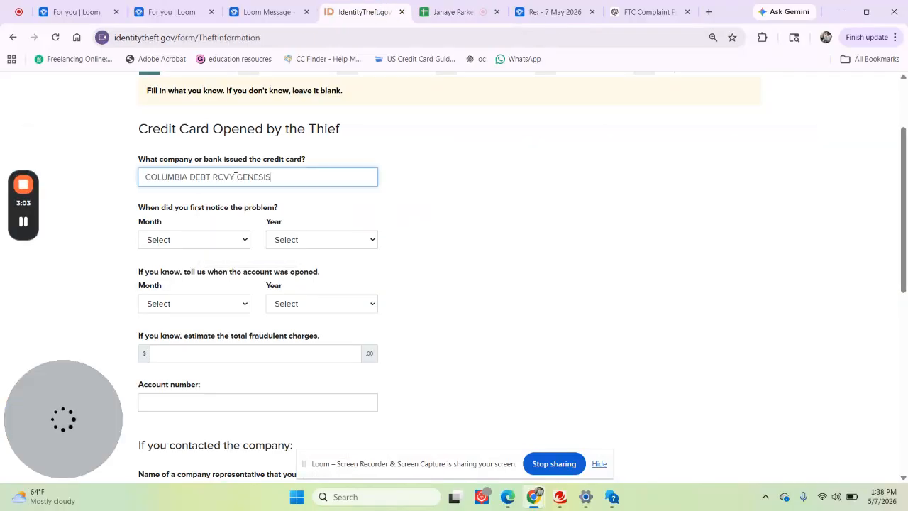
left_click(204, 246)
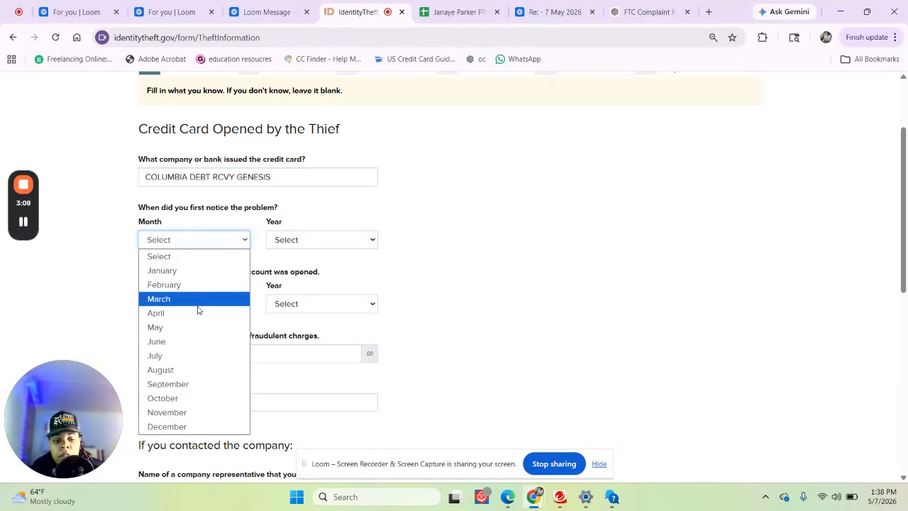
left_click(188, 327)
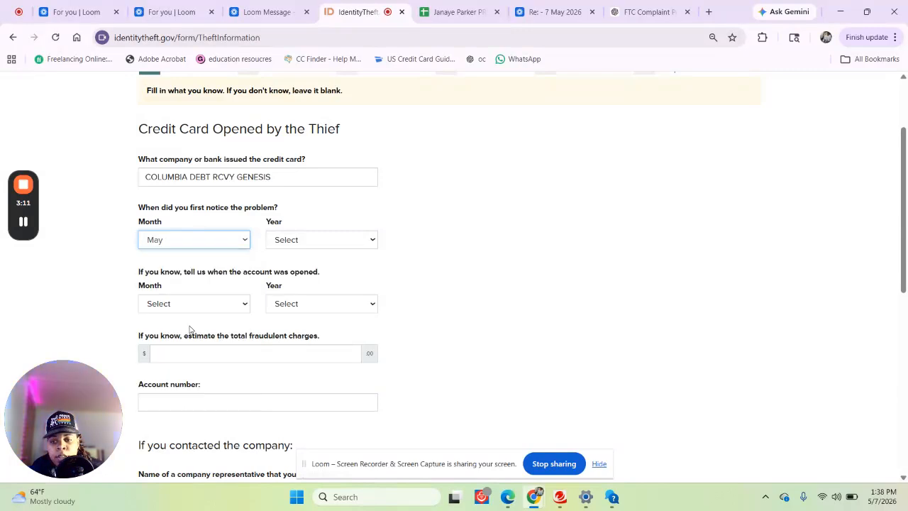
left_click(319, 239)
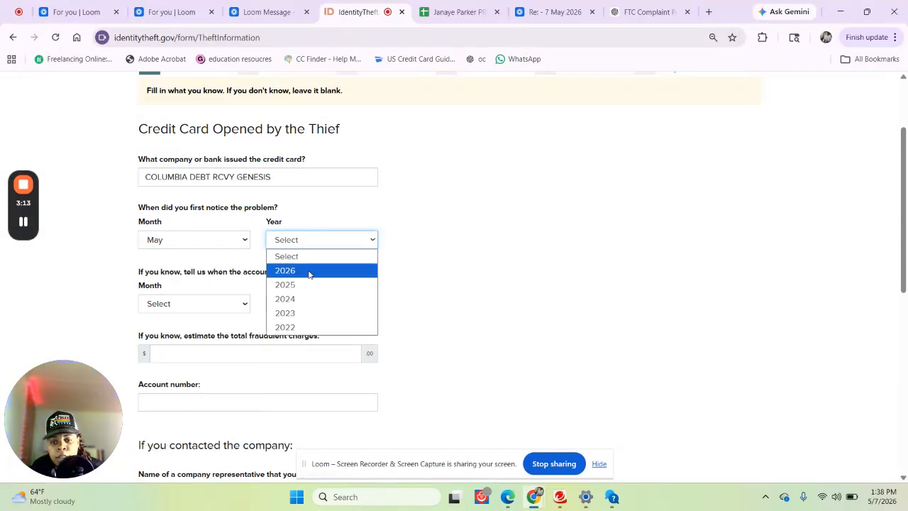
left_click(310, 272)
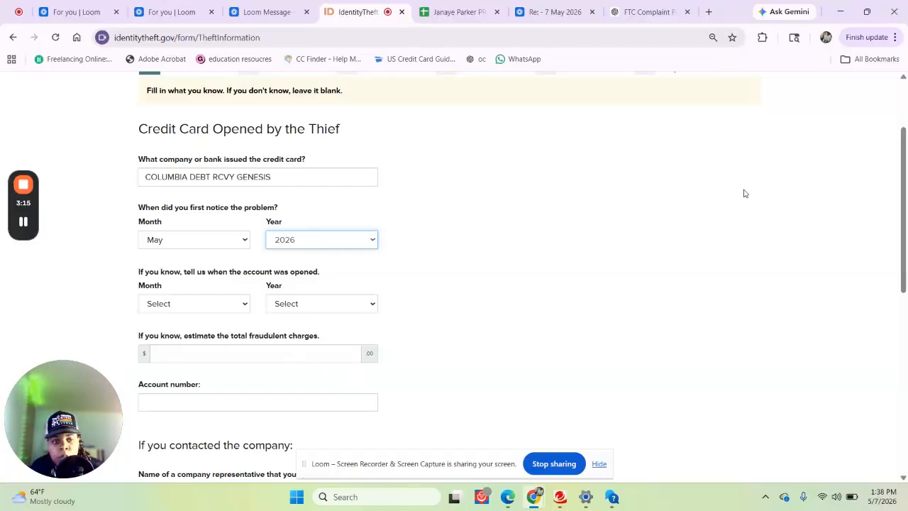
left_click_drag(907, 198, 906, 237)
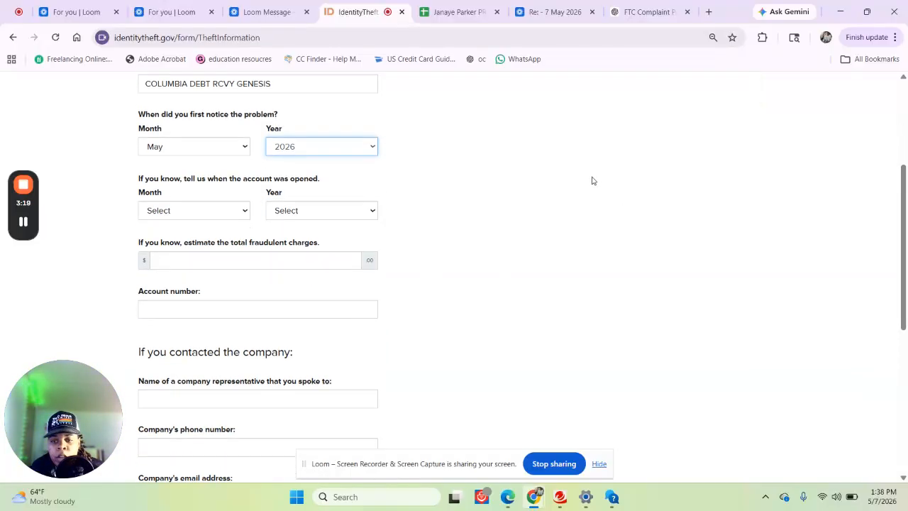
Enter $257 in fraudulent charges and the card's account number.
left_click(336, 256)
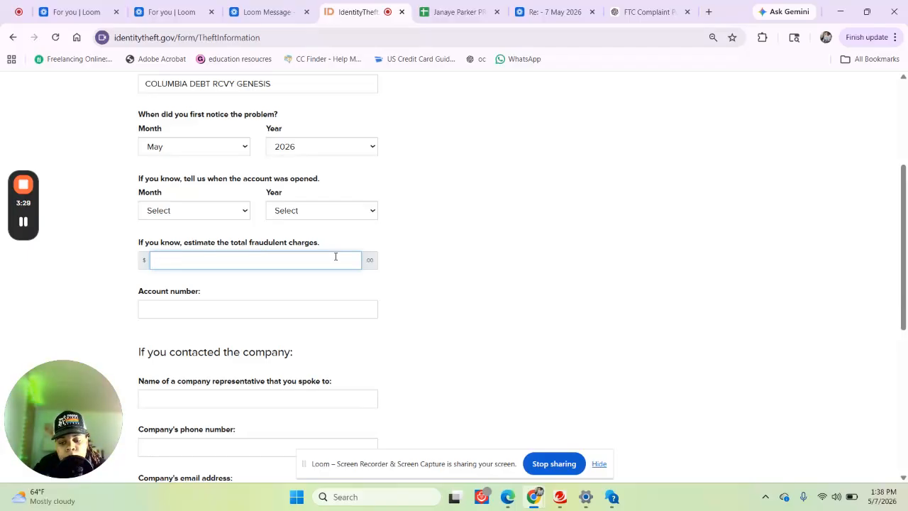
type("57")
left_click(366, 348)
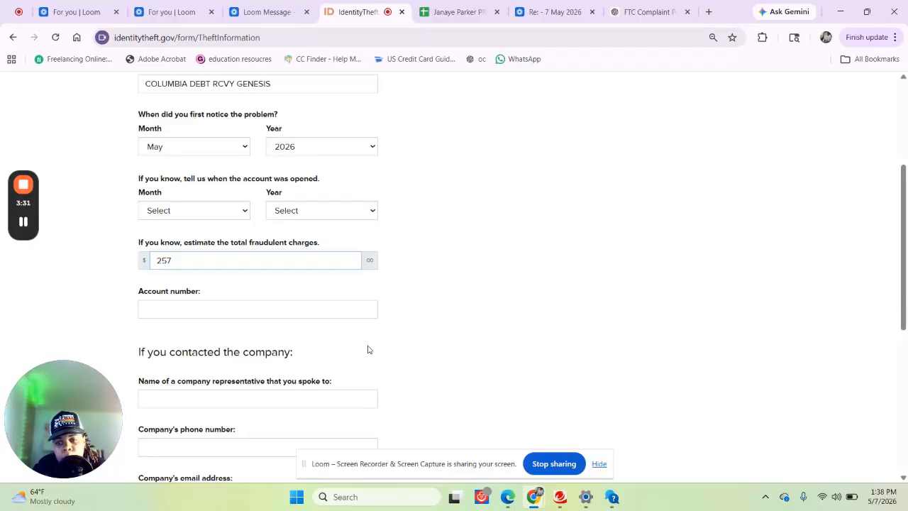
left_click(232, 307)
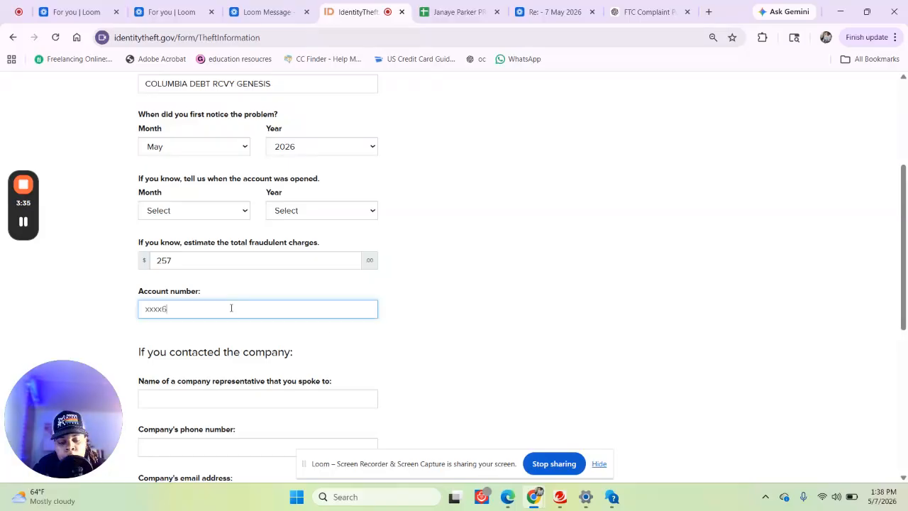
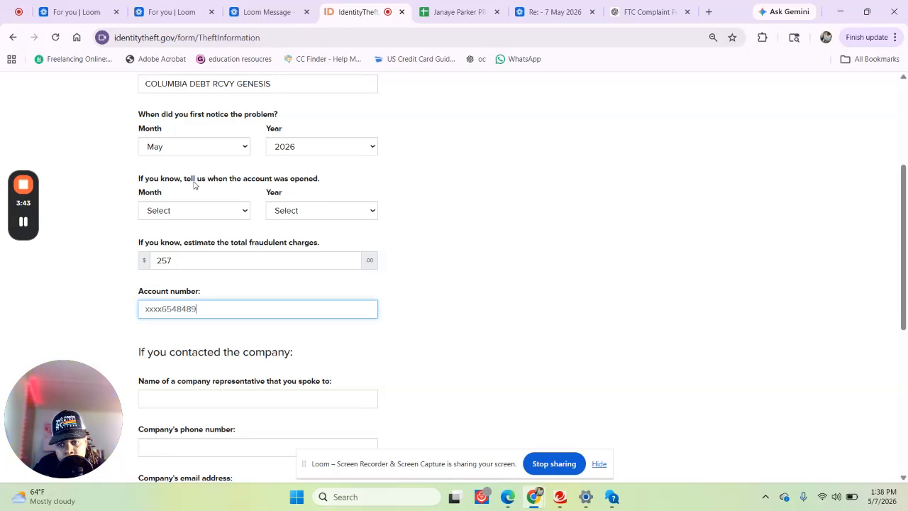
Set the account-opened date to February 2022 and add another fraudulent card entry.
left_click(220, 216)
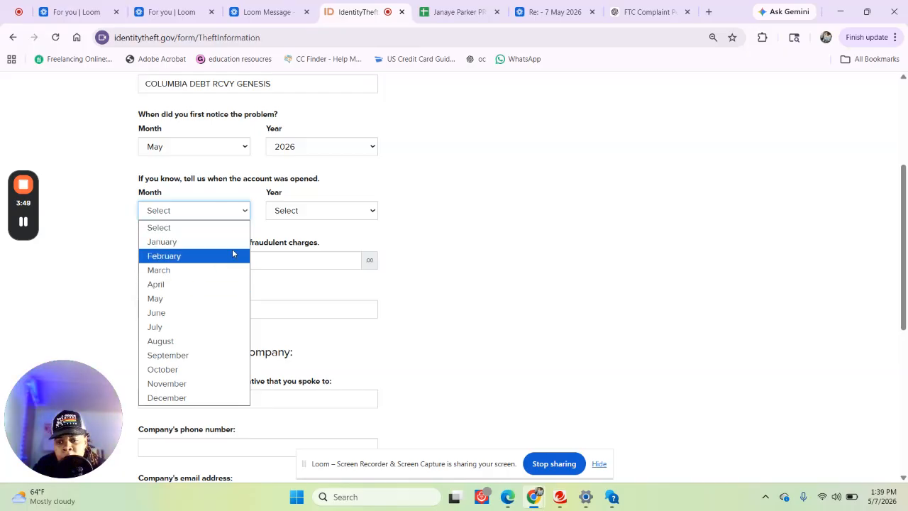
left_click(232, 254)
left_click(321, 210)
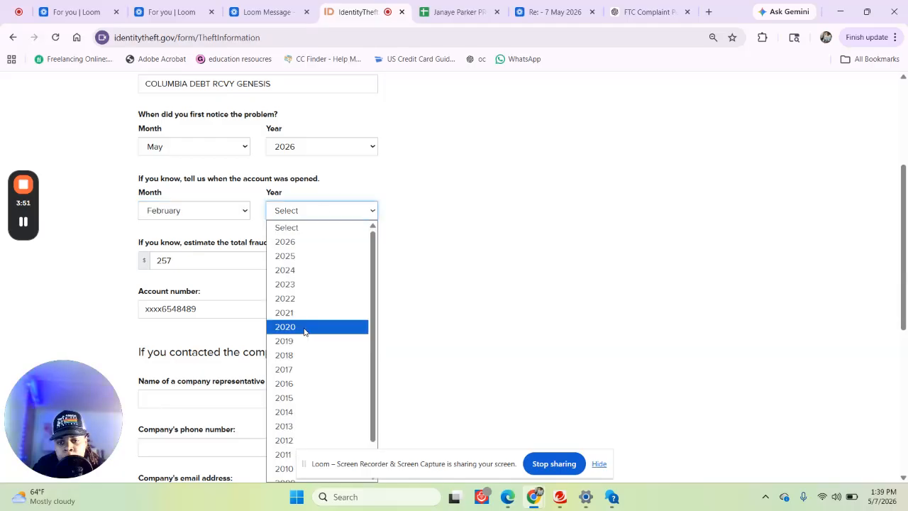
left_click(282, 300)
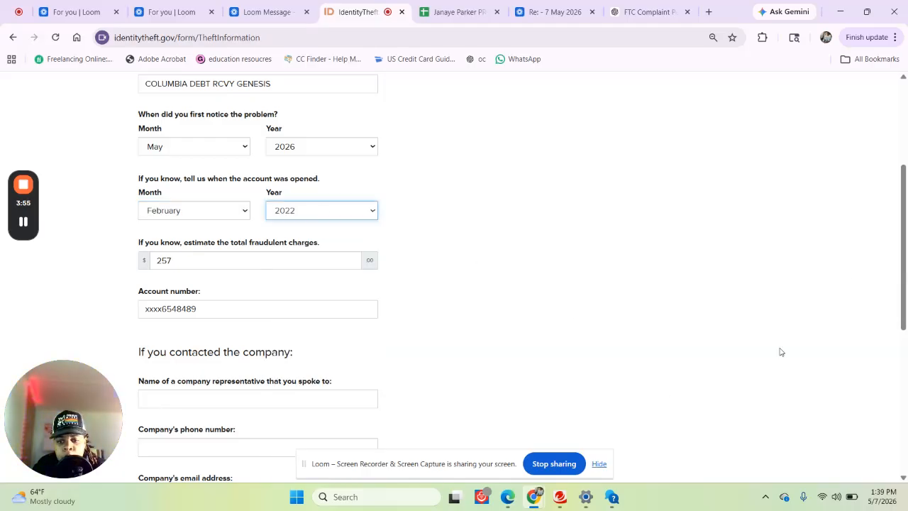
left_click_drag(897, 271, 898, 330)
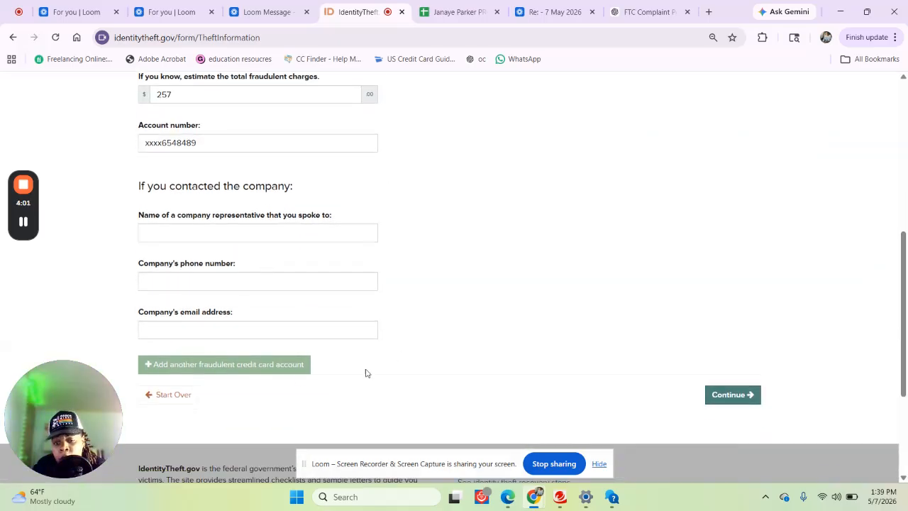
left_click(289, 374)
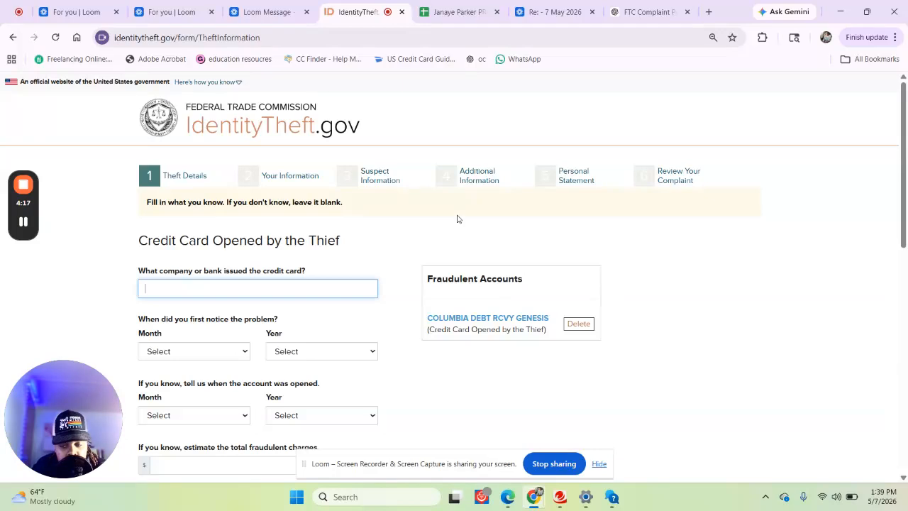
Copy EXETER from the profile tracker and paste it as the card's issuing company.
left_click(439, 5)
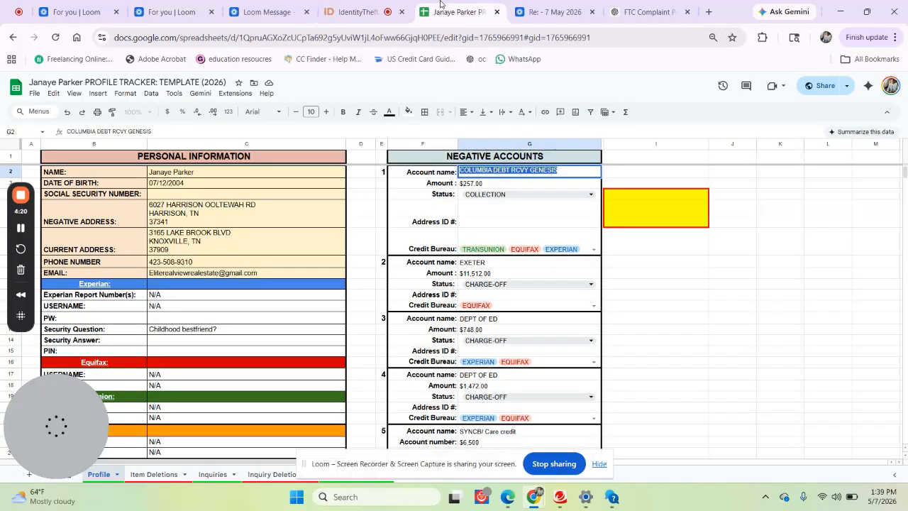
double_click(465, 261)
key("ctrl+c")
left_click(466, 261)
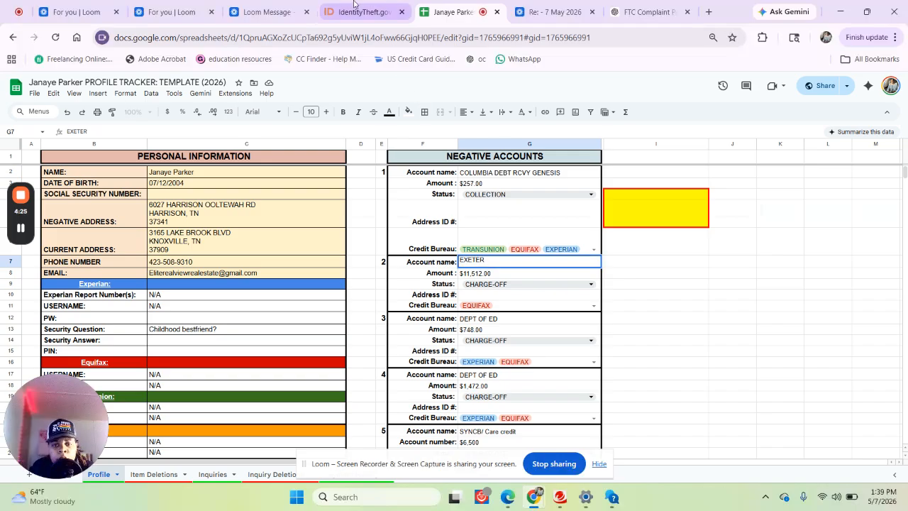
left_click(358, 12)
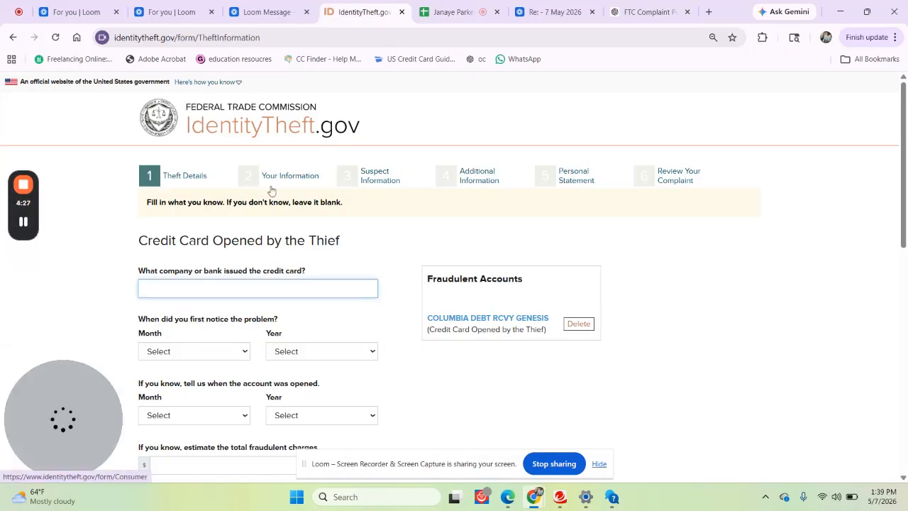
key("ctrl+v")
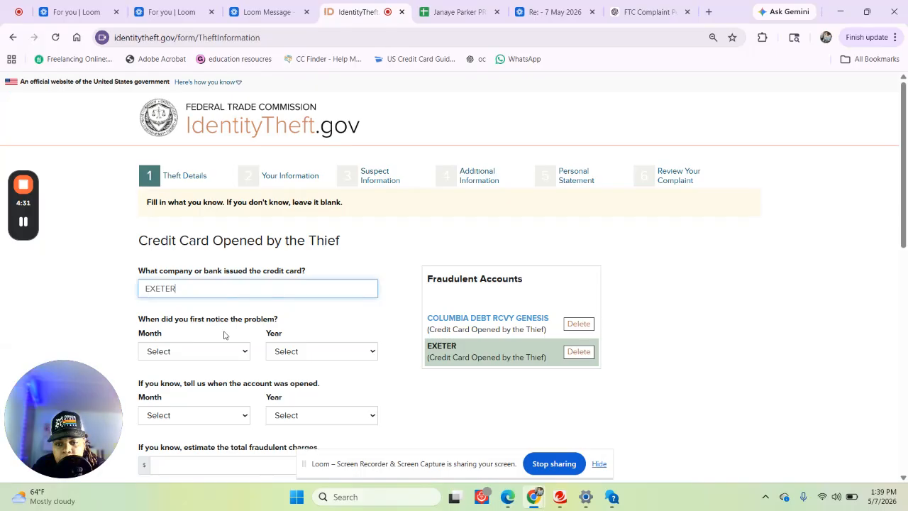
Set the noticed date to May 2026 and the account-opened date to August 2024.
left_click(232, 357)
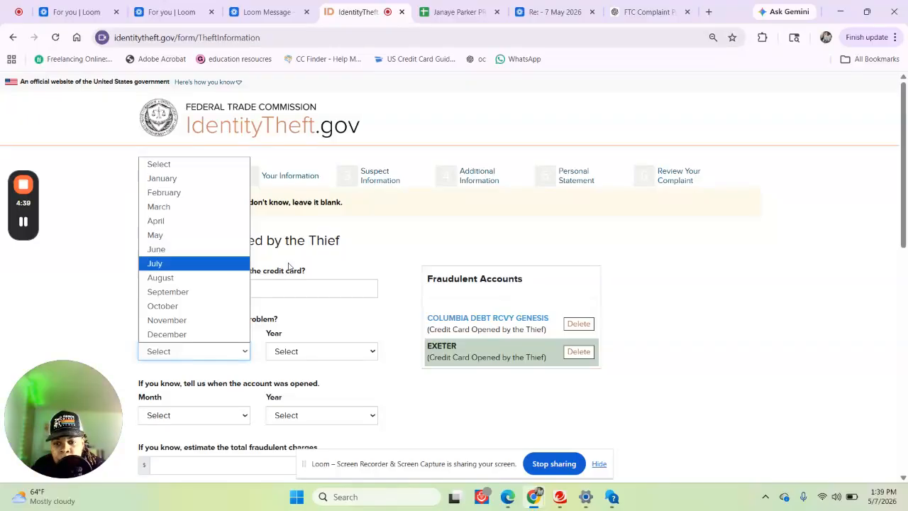
left_click(298, 327)
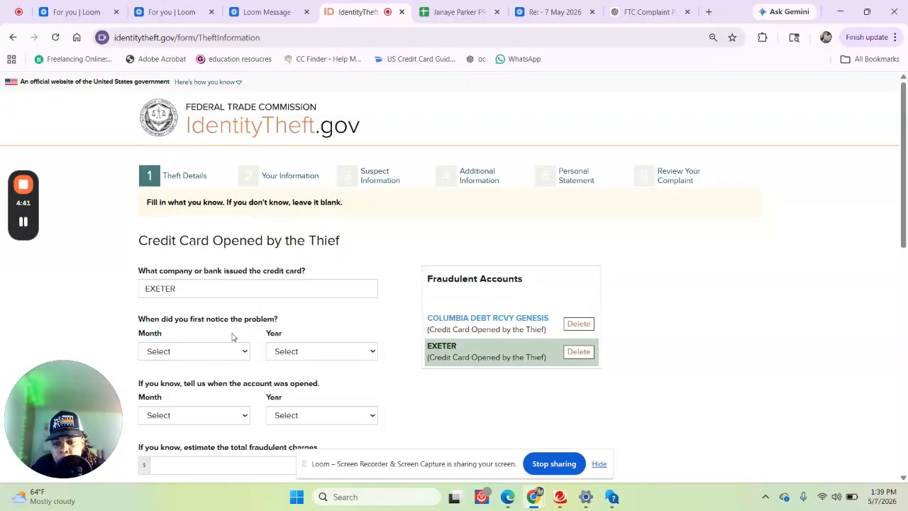
left_click(213, 356)
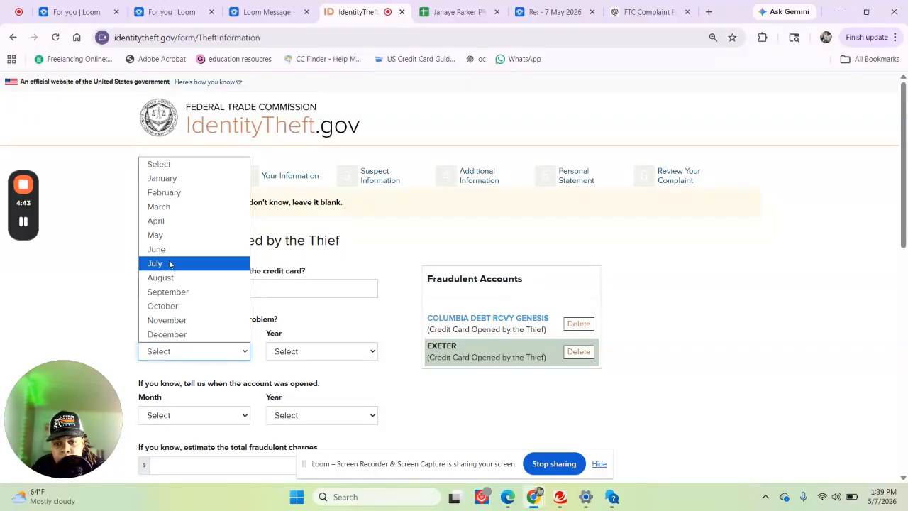
left_click(156, 235)
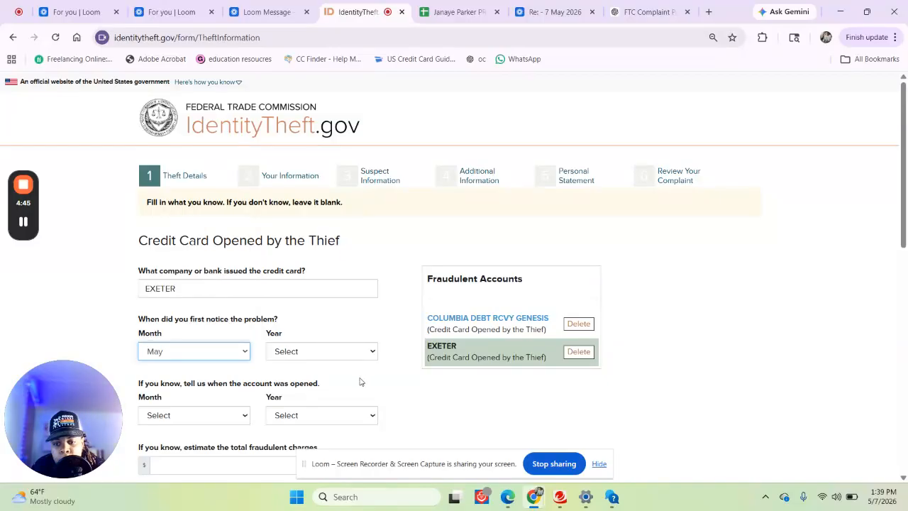
left_click(323, 351)
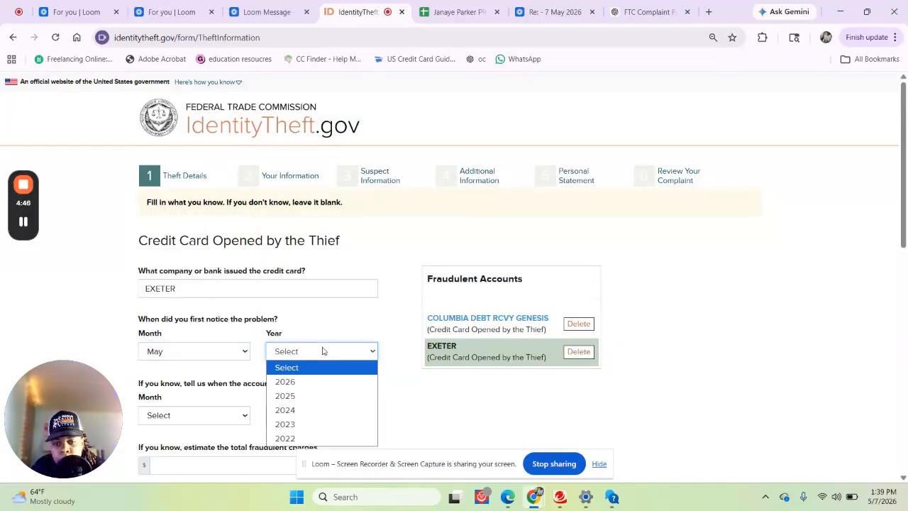
left_click(301, 381)
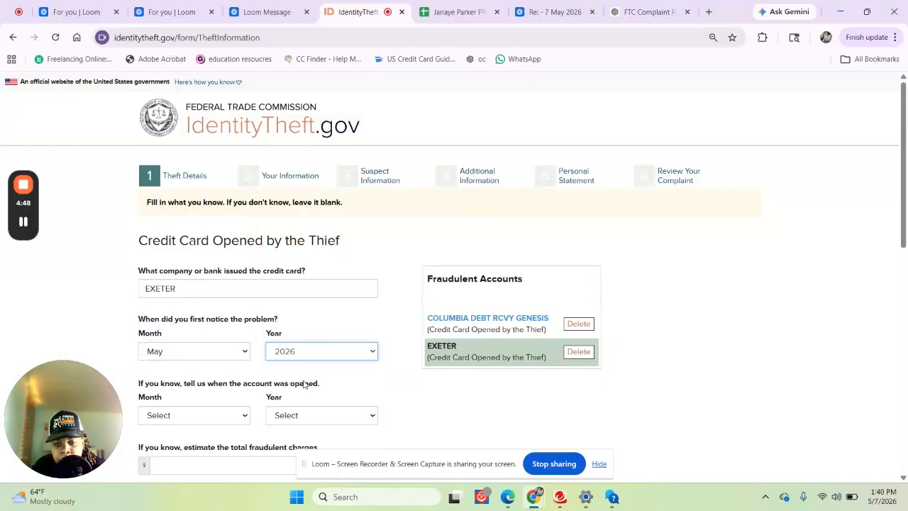
left_click(220, 415)
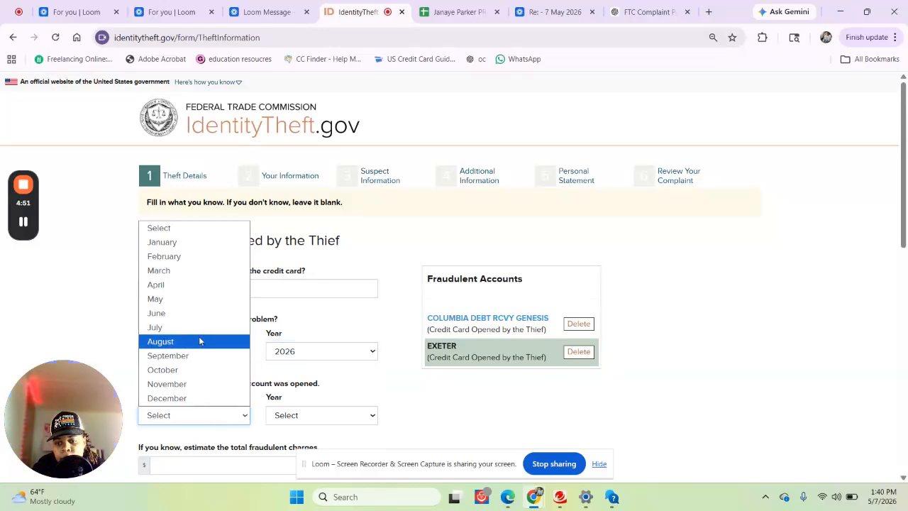
left_click(199, 341)
left_click(278, 417)
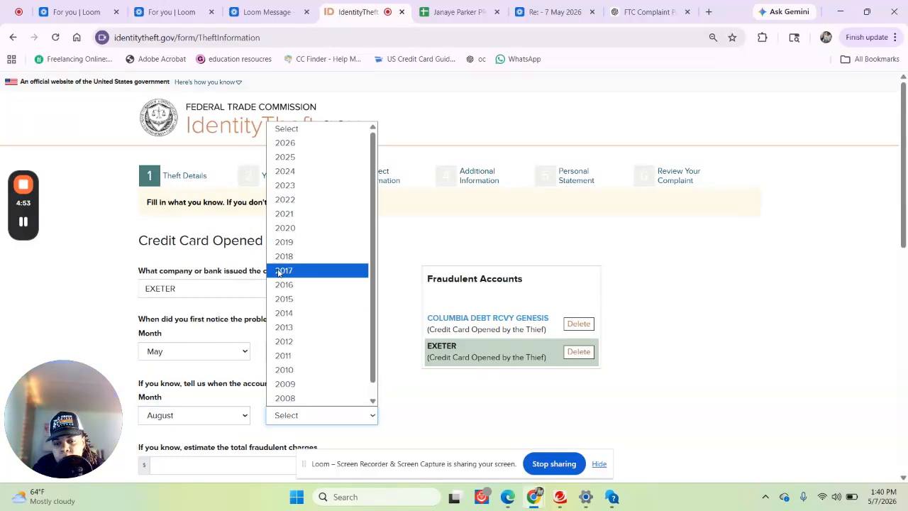
left_click(282, 171)
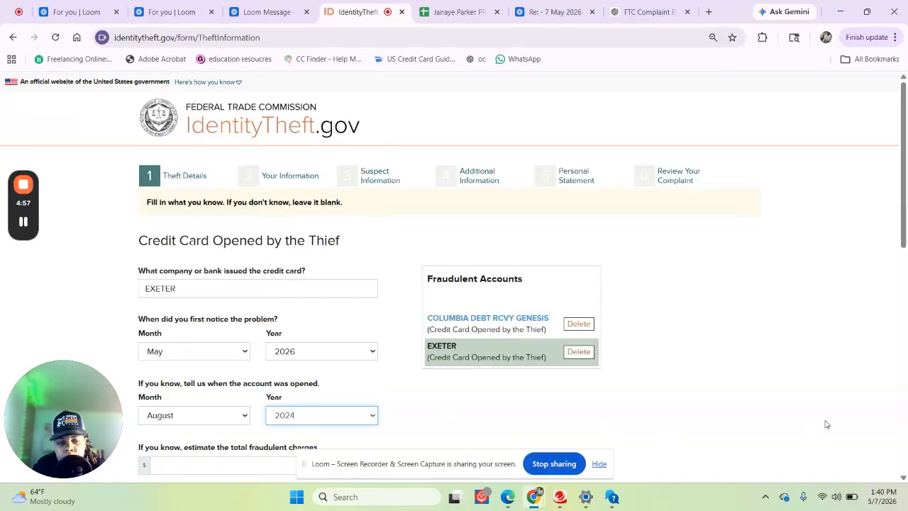
Enter $11516 in fraudulent charges and the EXETER card's account number.
scroll(893, 442, "down", 5)
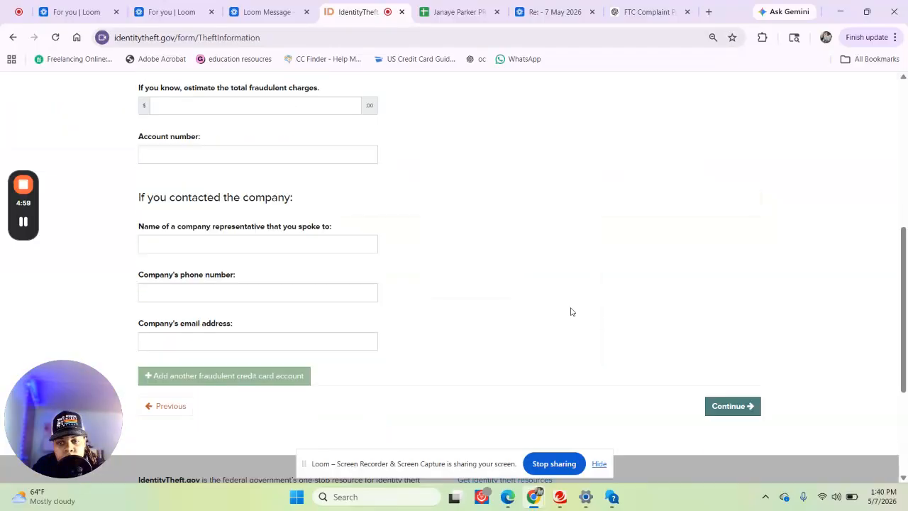
type("11,")
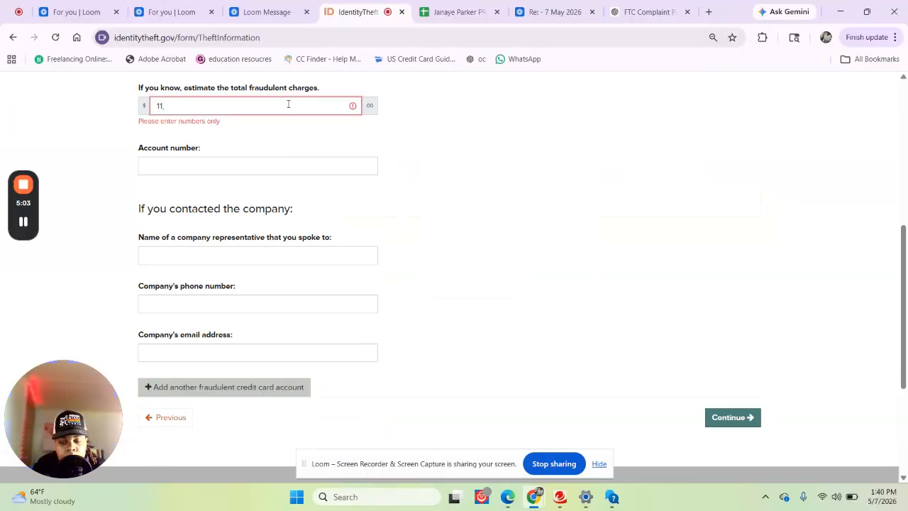
key("BackSpace")
type("516")
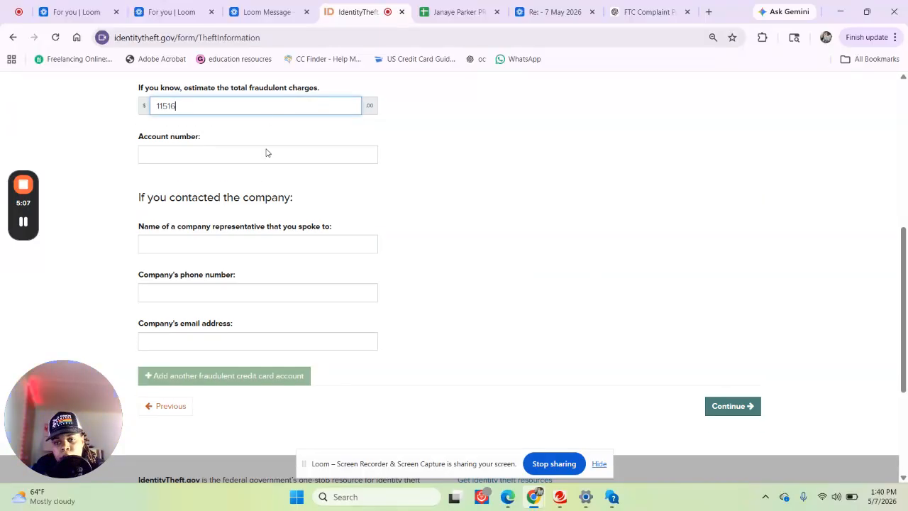
left_click(251, 146)
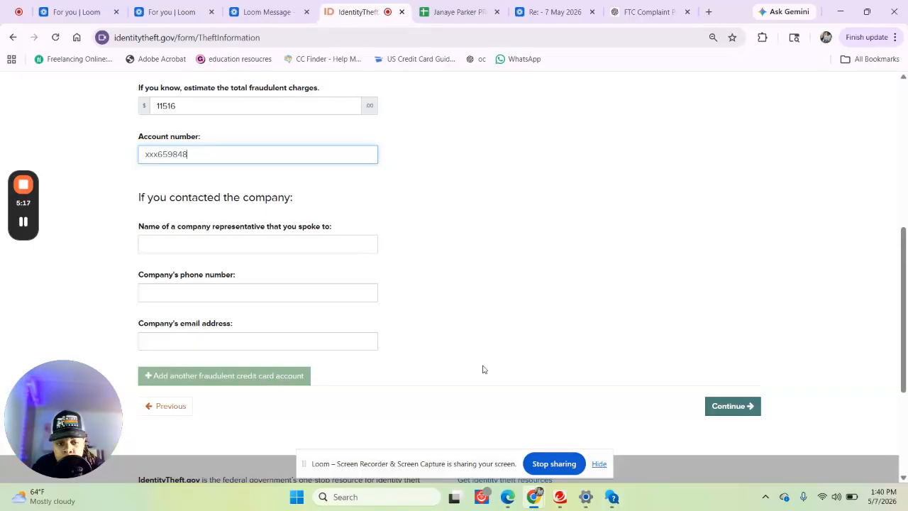
left_click_drag(899, 245, 904, 88)
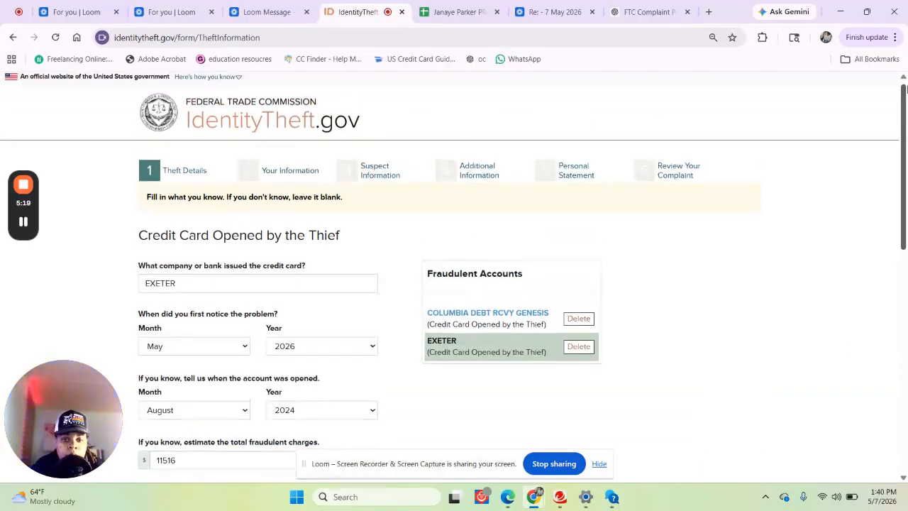
scroll(894, 168, "down", 6)
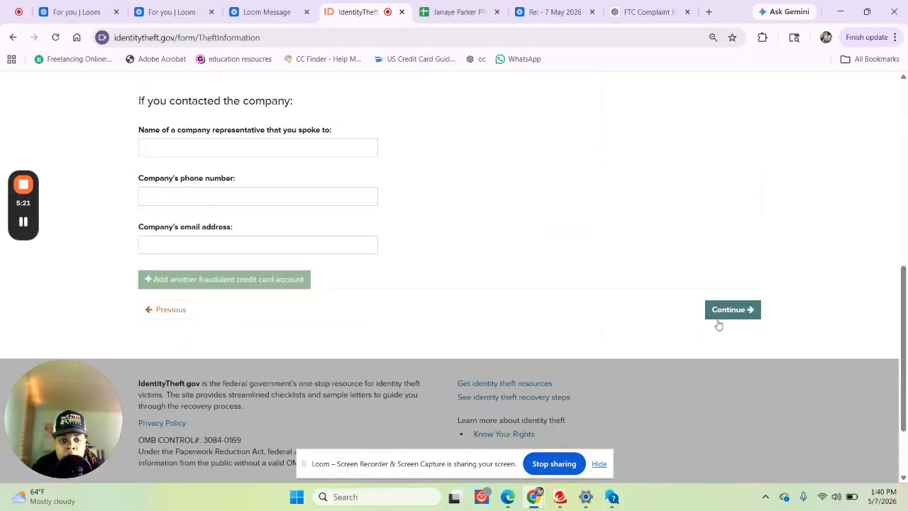
Continue to Your Information and fill the name and contact details from saved info.
left_click(706, 308)
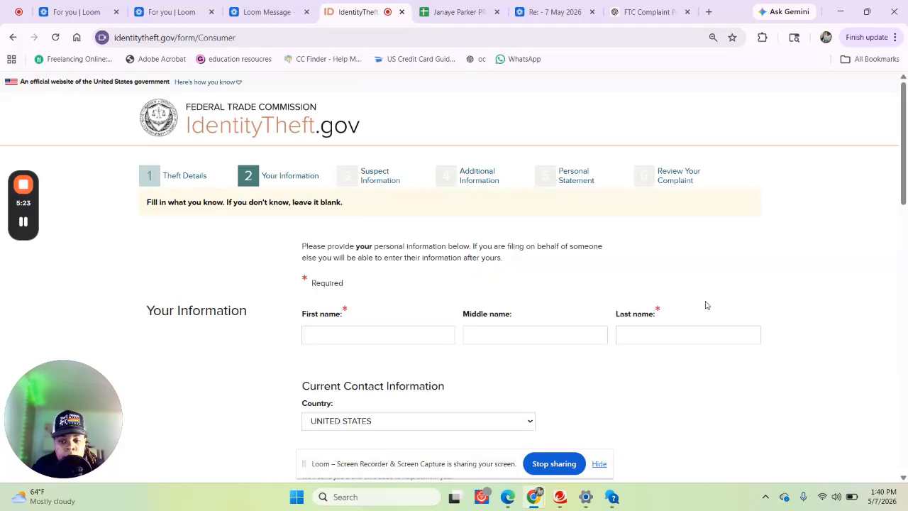
left_click_drag(904, 143, 905, 171)
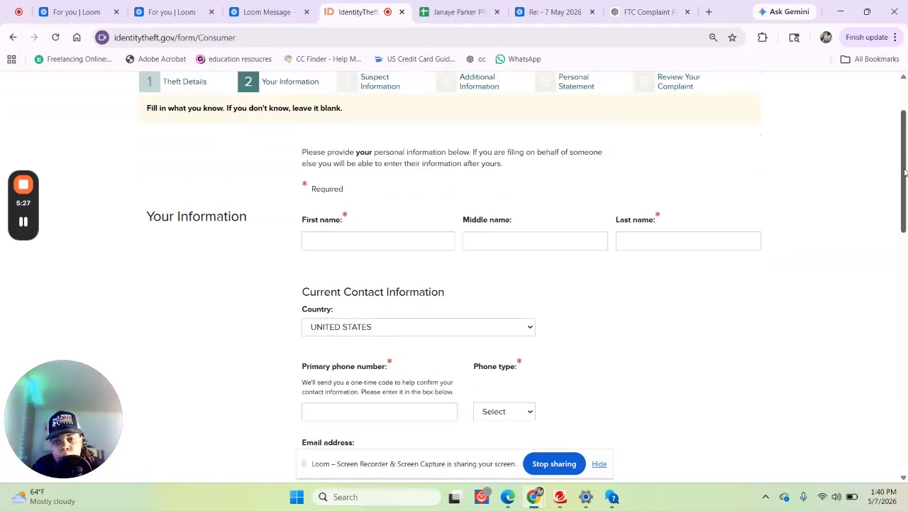
left_click(419, 233)
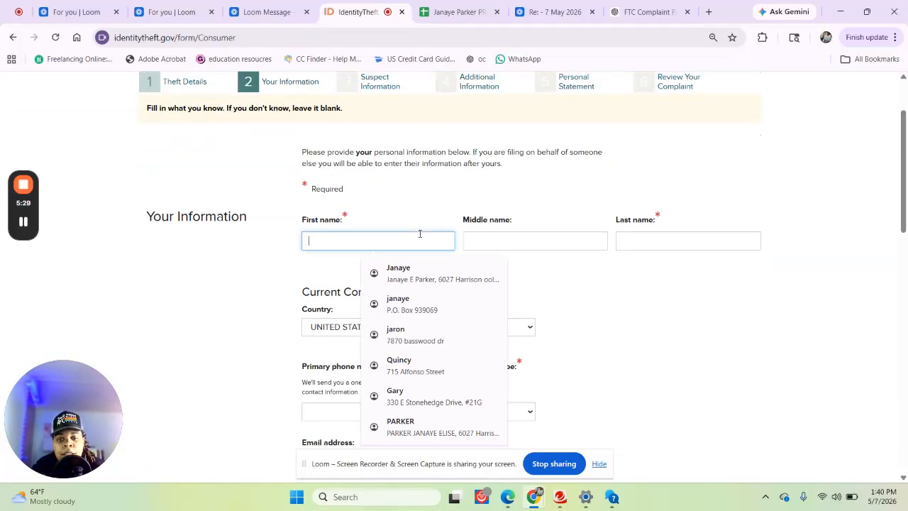
left_click(423, 287)
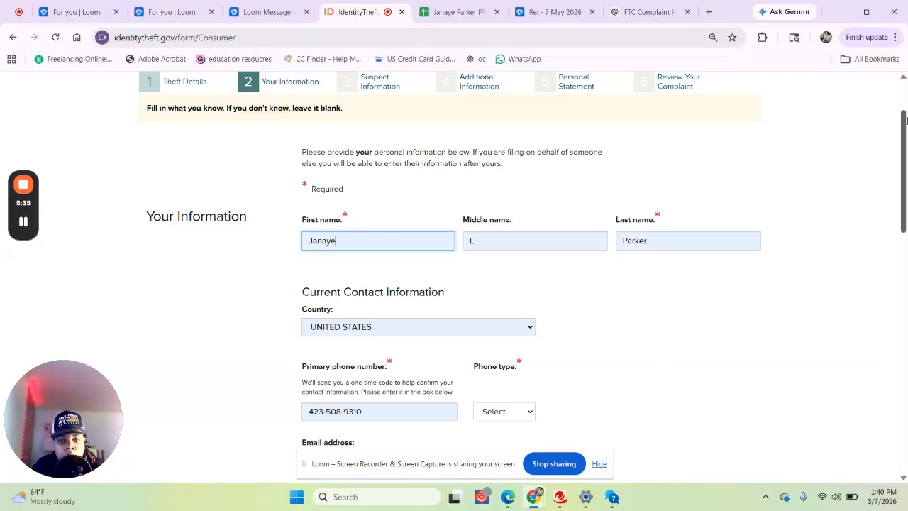
scroll(430, 140, "down", 2)
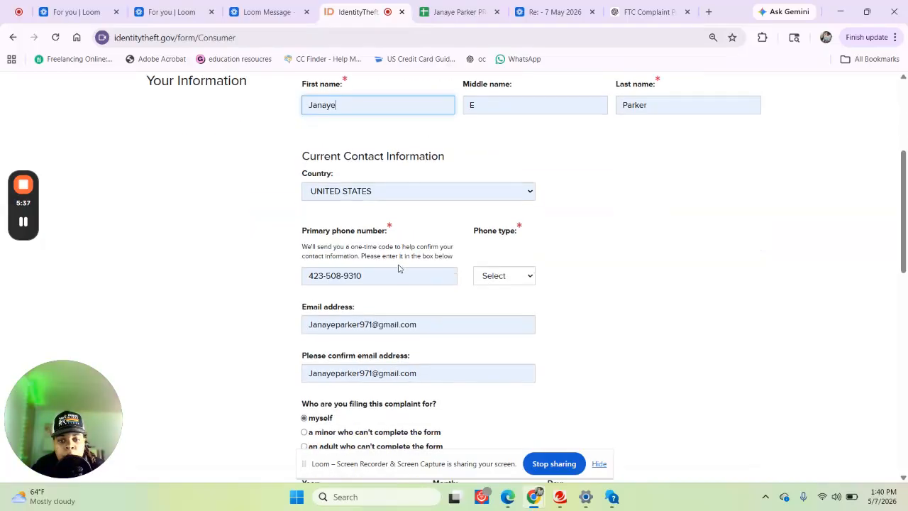
Change the phone number's last digit to 0 and set the phone type to Mobile.
left_click(400, 269)
key("BackSpace")
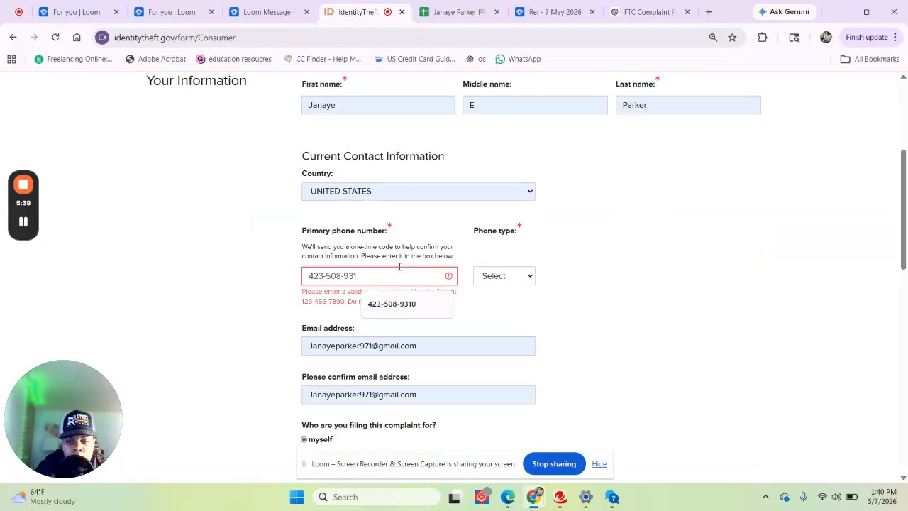
type("0")
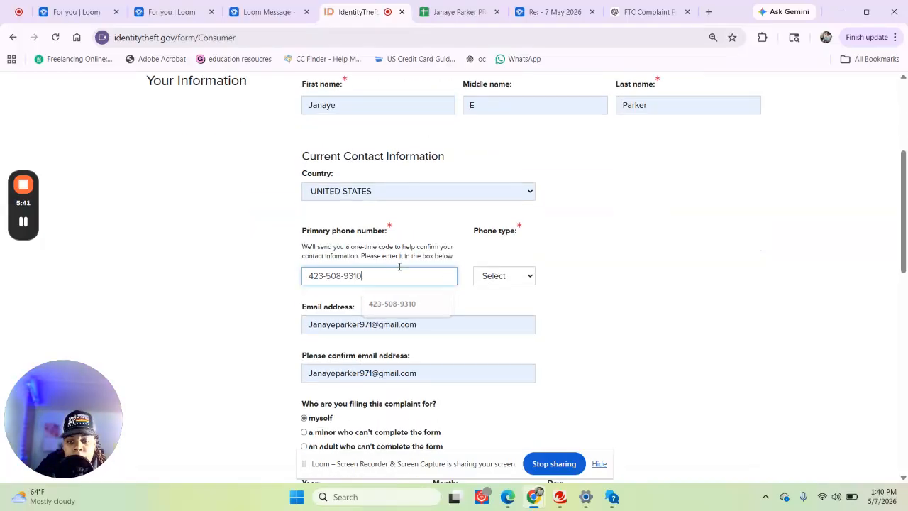
left_click(496, 275)
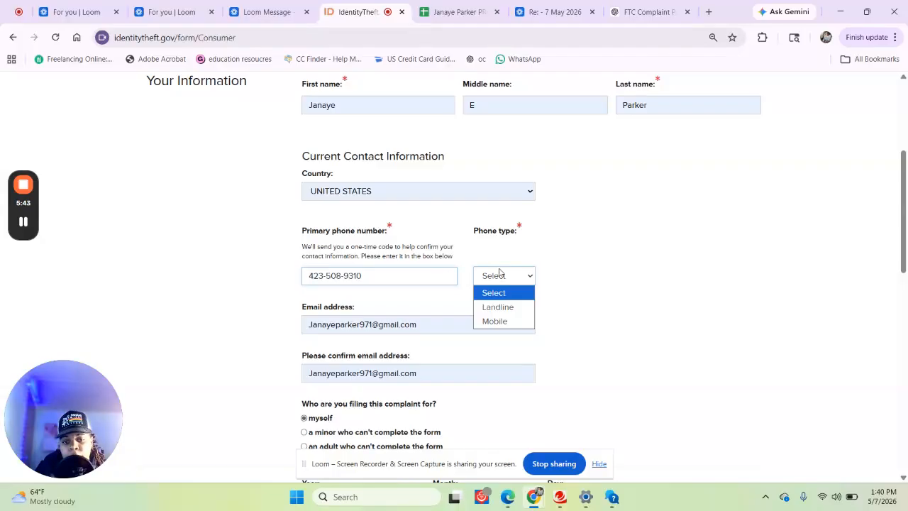
left_click(500, 321)
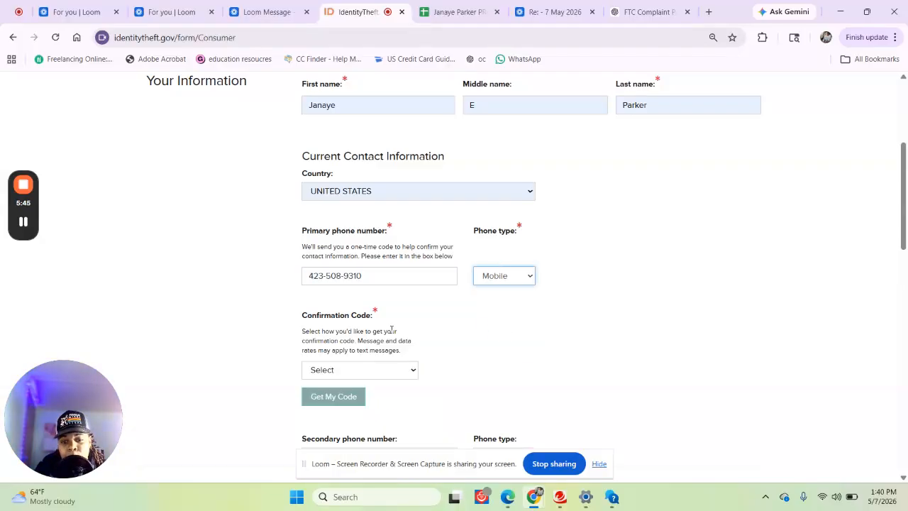
Request a confirmation code by text message, enter the received code, and verify it.
left_click(361, 372)
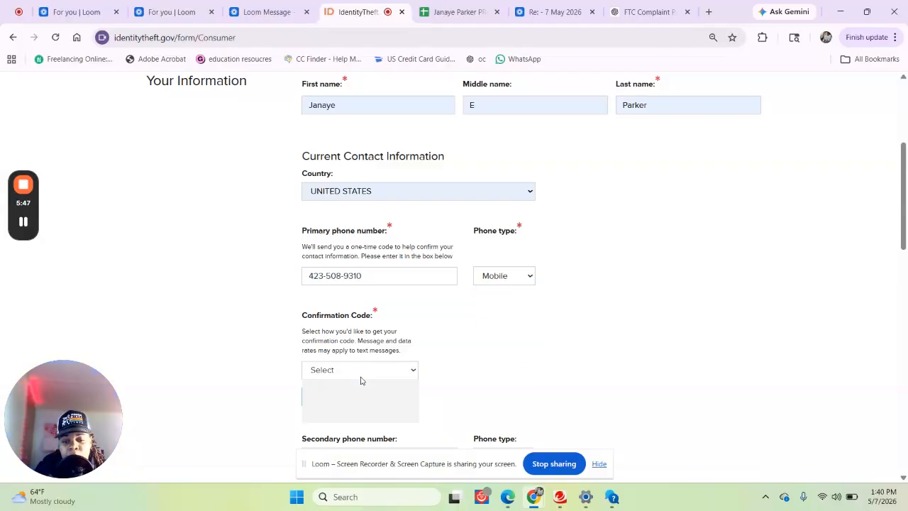
left_click(359, 401)
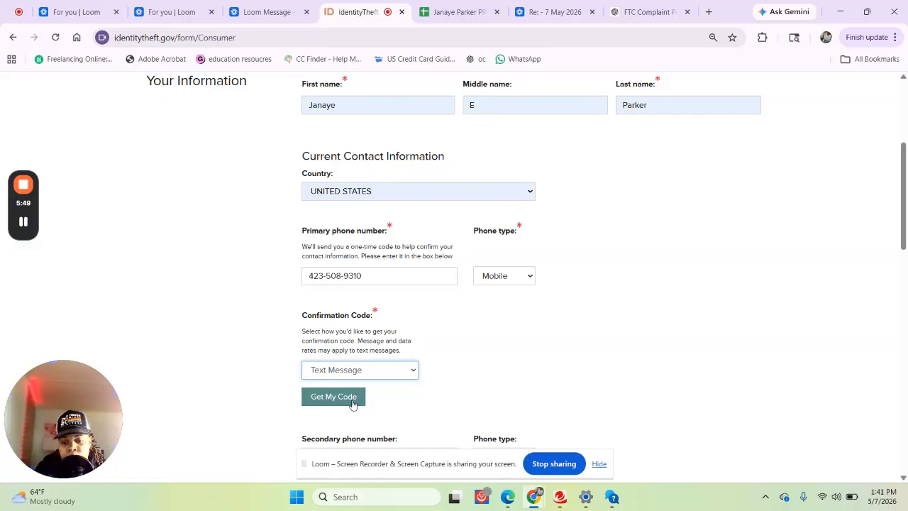
left_click(334, 396)
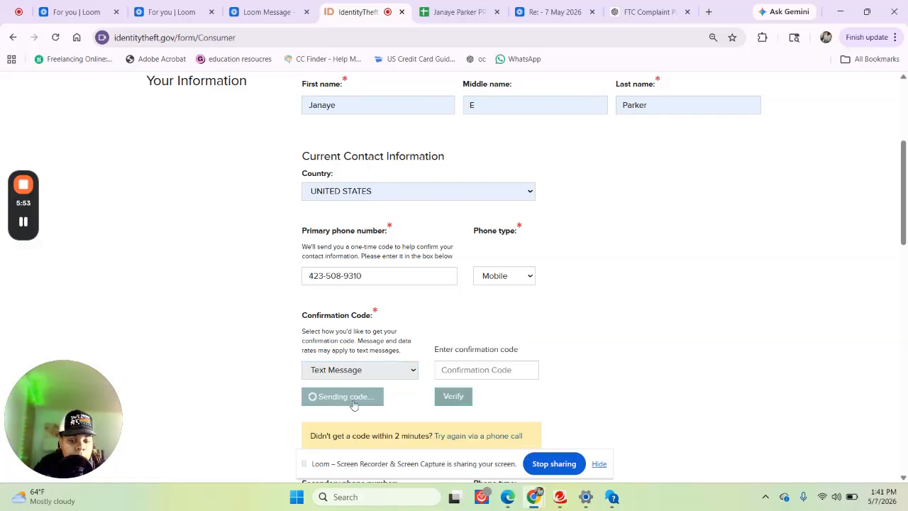
left_click(458, 364)
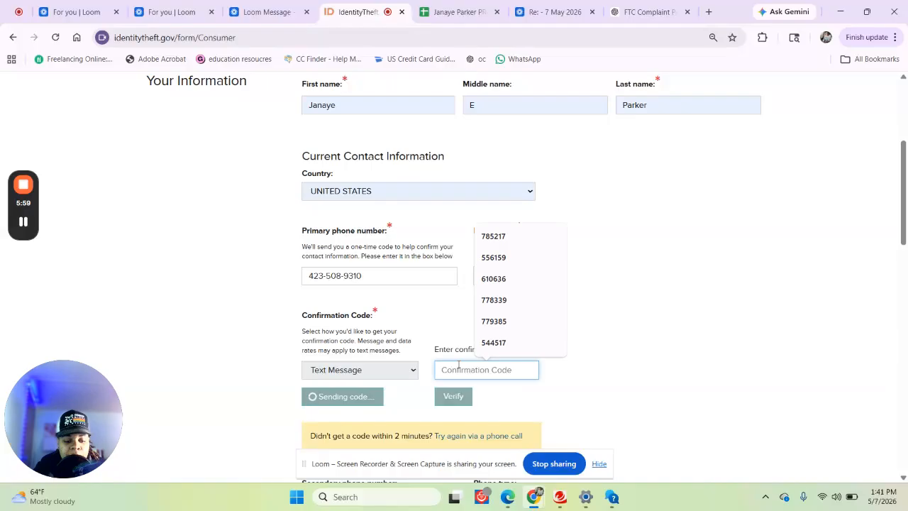
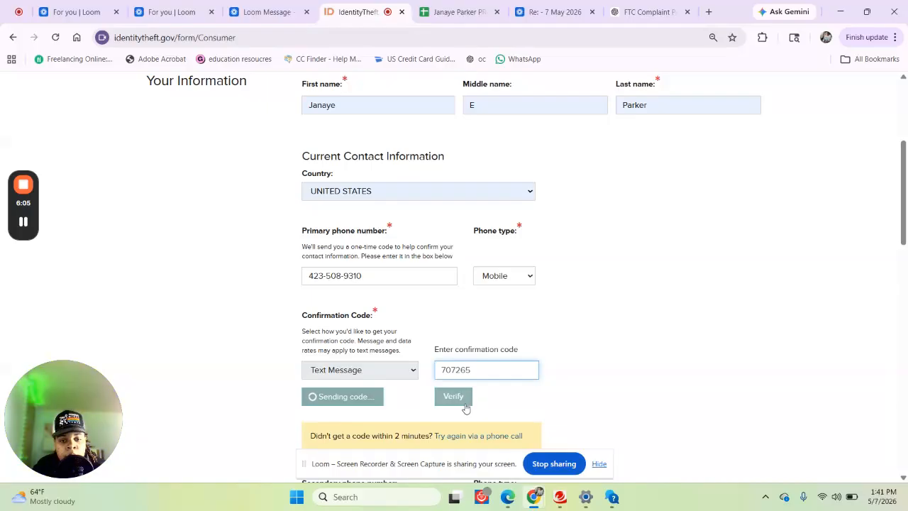
left_click(462, 401)
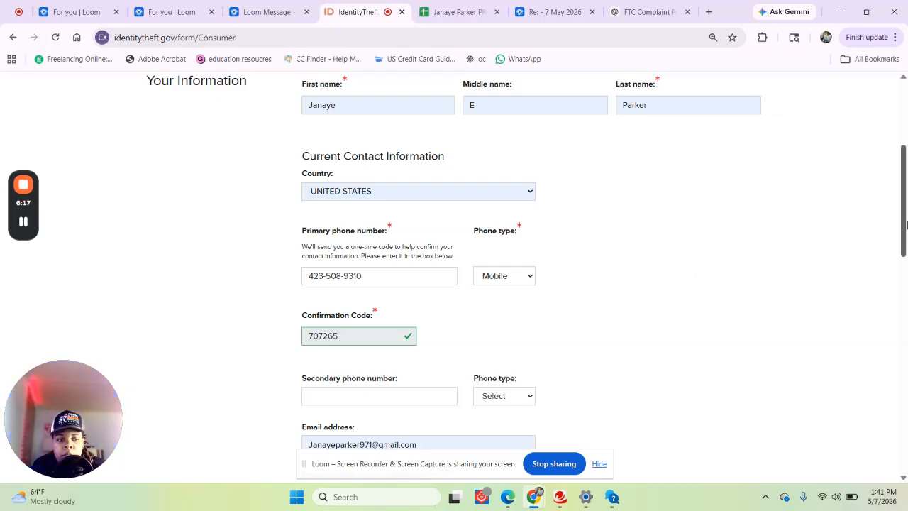
scroll(906, 225, "down", 1)
scroll(898, 274, "down", 1)
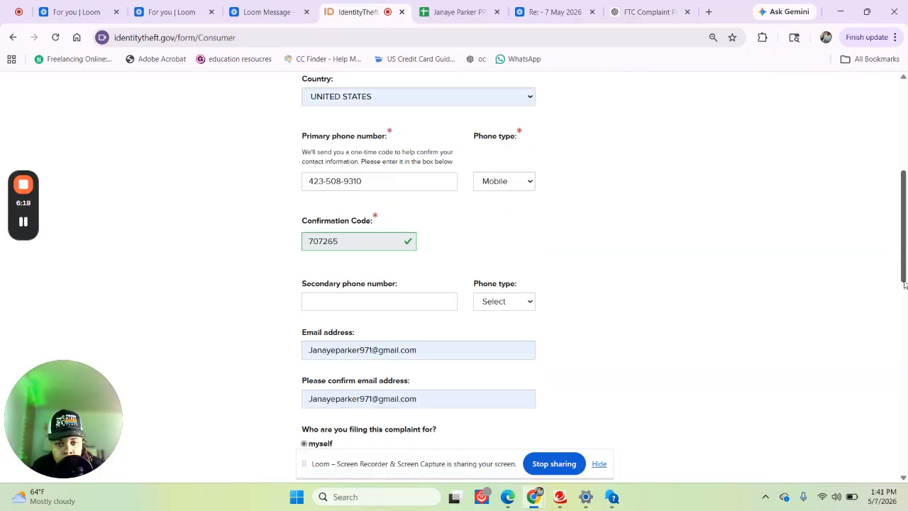
scroll(904, 284, "down", 2)
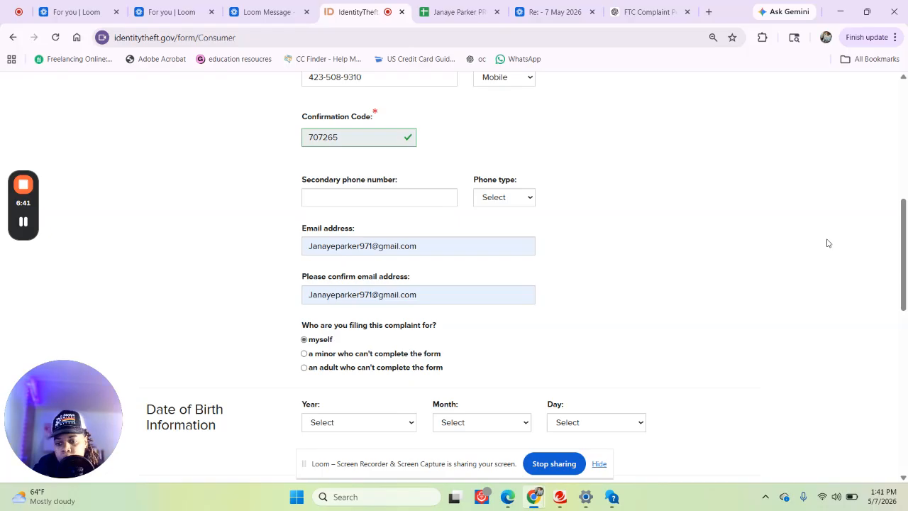
scroll(837, 250, "down", 5)
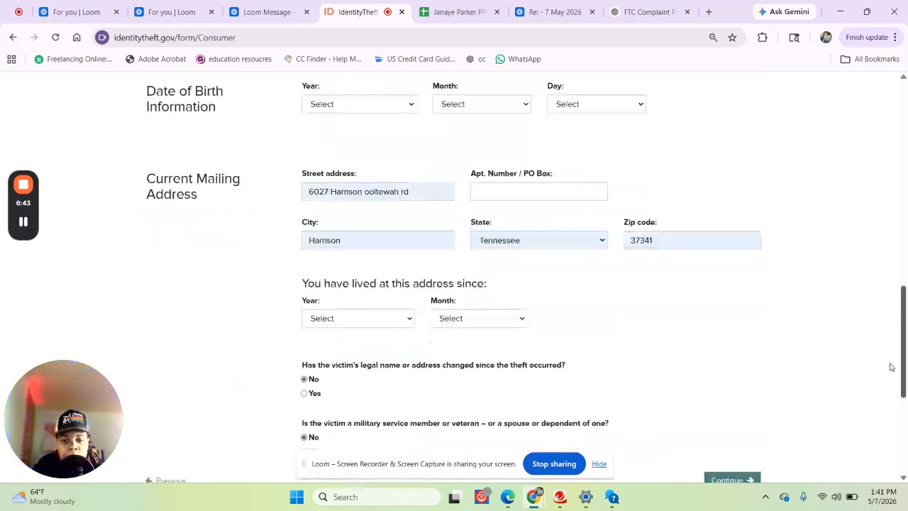
scroll(879, 340, "up", 2)
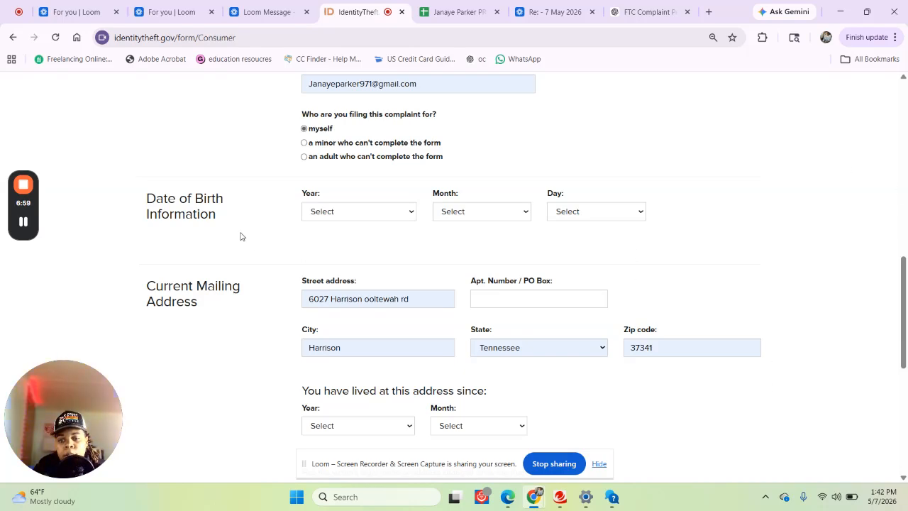
left_click(331, 210)
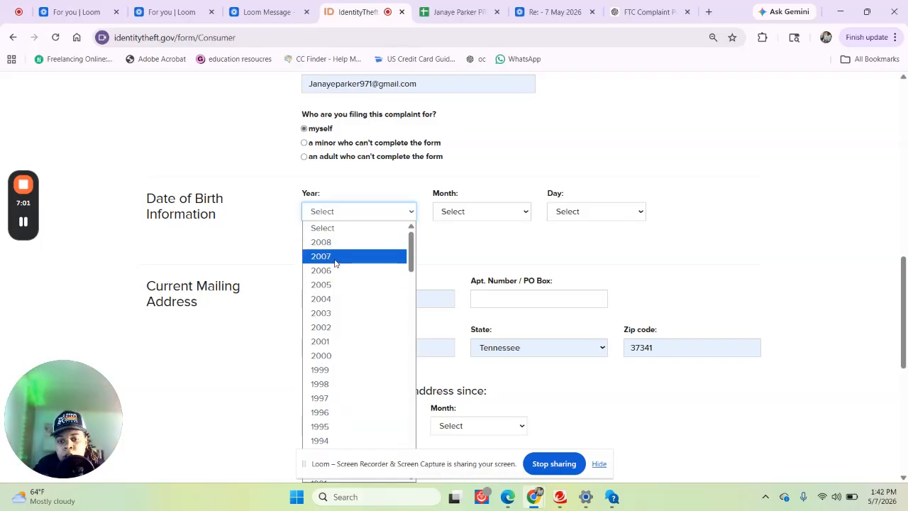
left_click(331, 299)
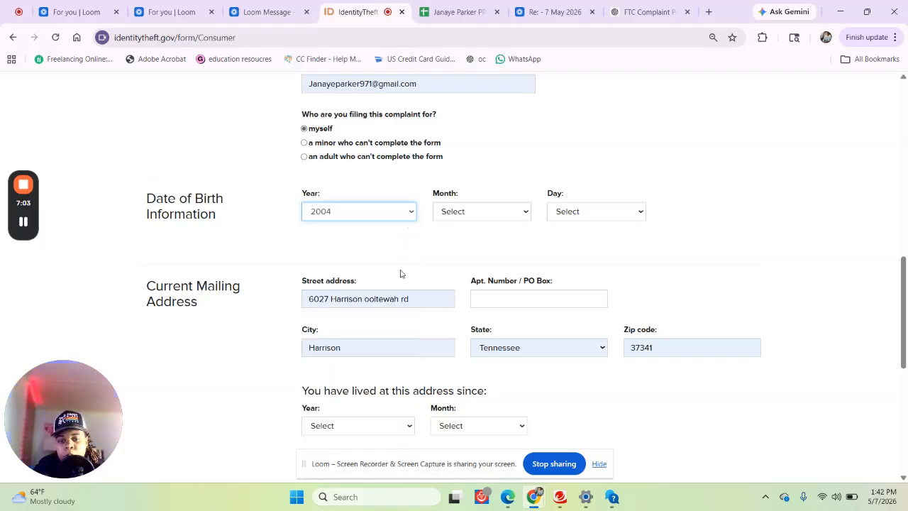
left_click(474, 214)
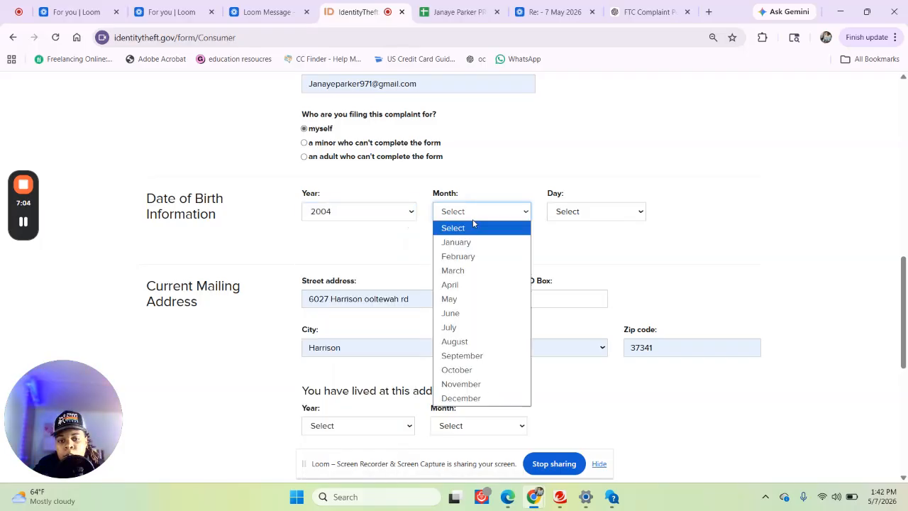
left_click(459, 327)
left_click(569, 212)
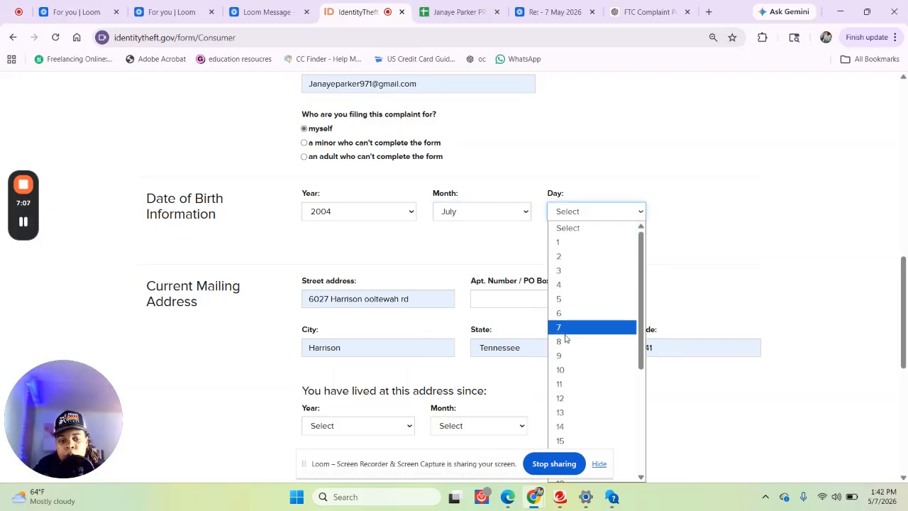
left_click(559, 401)
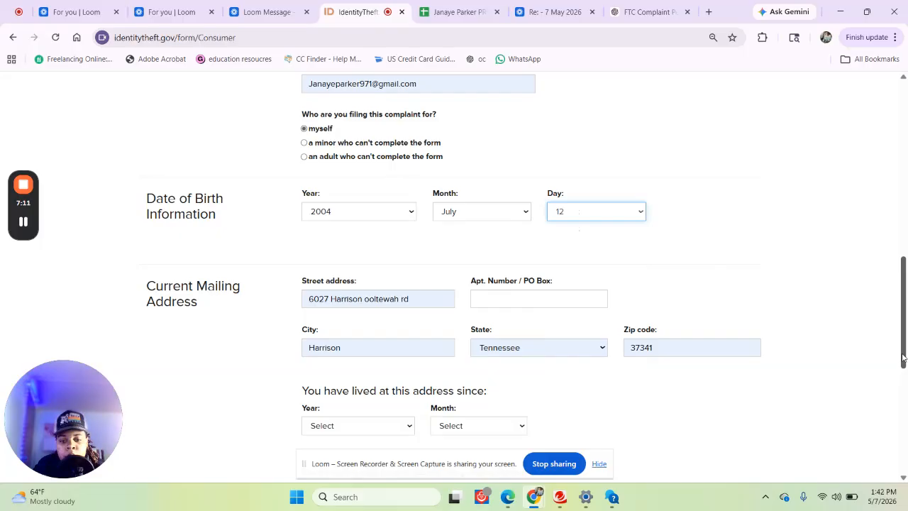
scroll(900, 369, "down", 3)
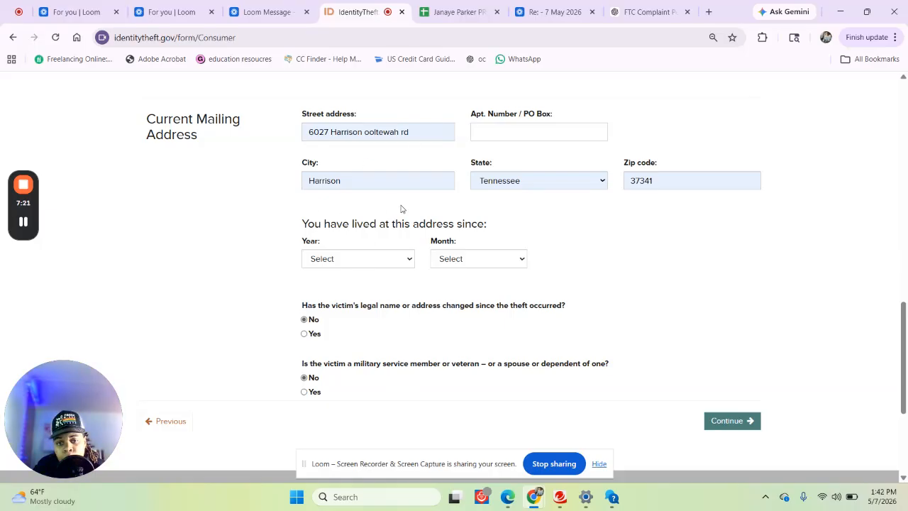
Set the address move-in date to March 2011 and submit the contact information page.
left_click(389, 257)
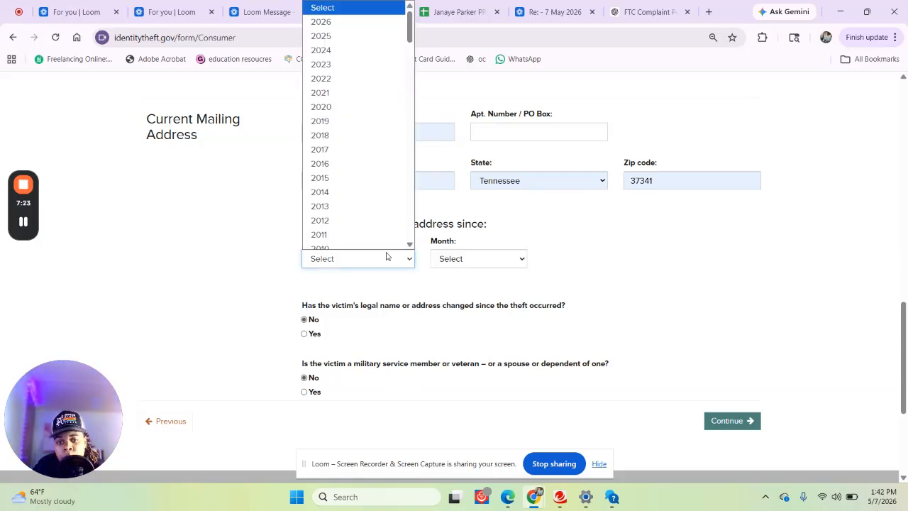
scroll(380, 244, "down", 1)
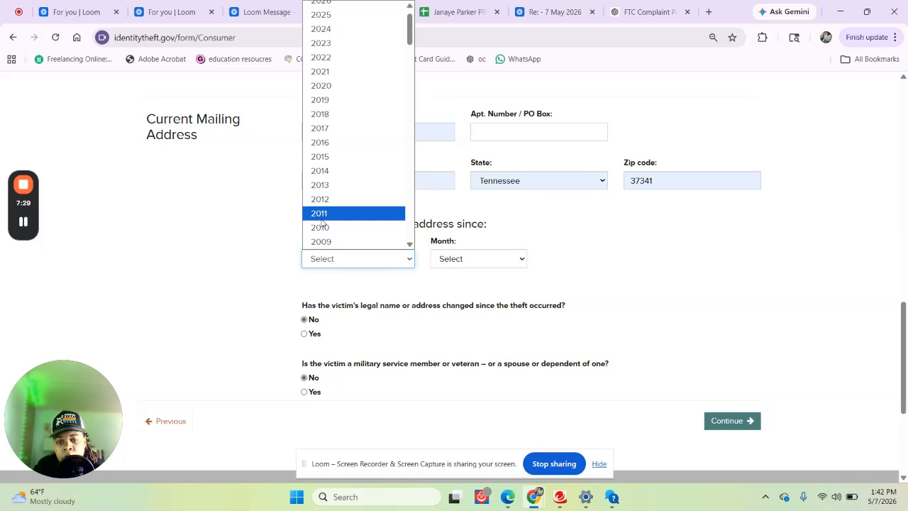
left_click(320, 215)
left_click(450, 258)
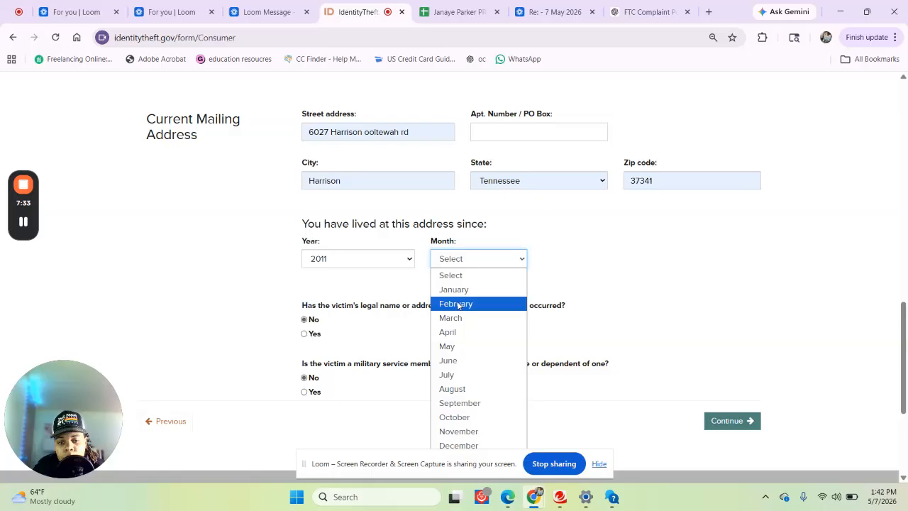
left_click(465, 322)
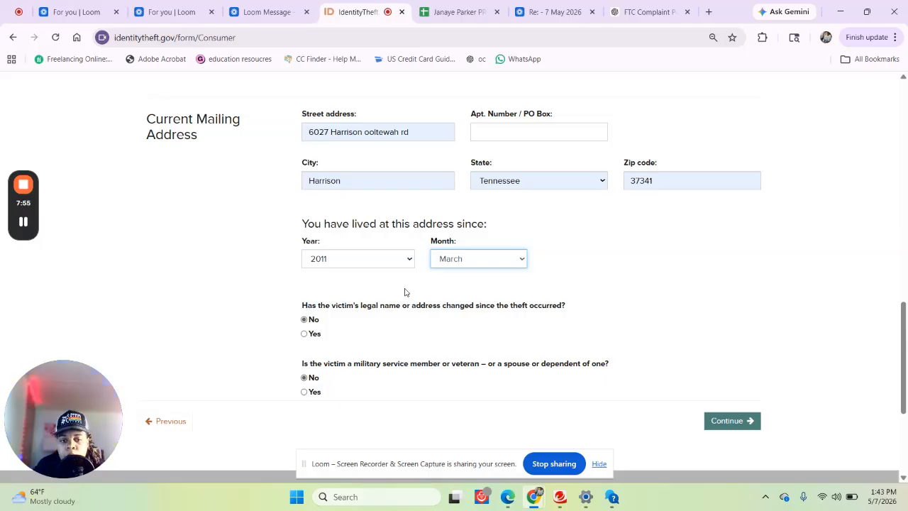
left_click(723, 422)
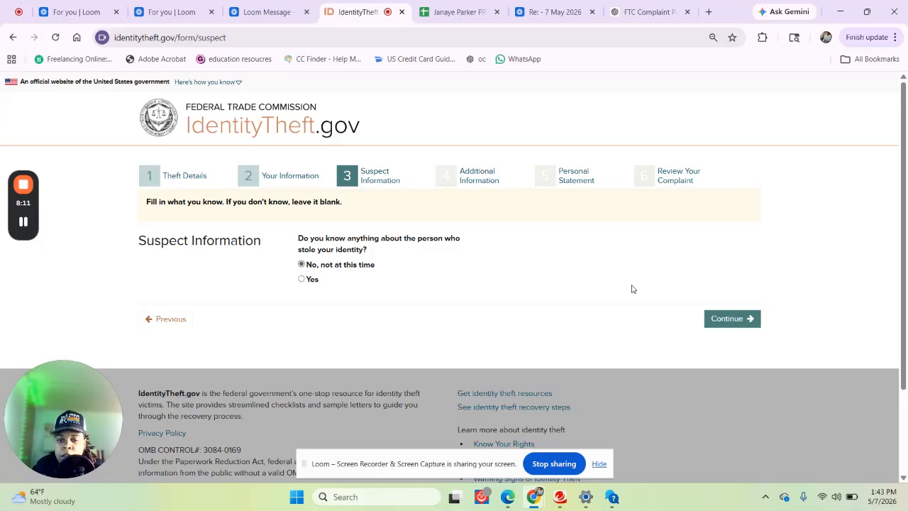
Advance to Additional Information, answer Yes to reviewing the credit report, and tick Addresses as wrong.
left_click(747, 329)
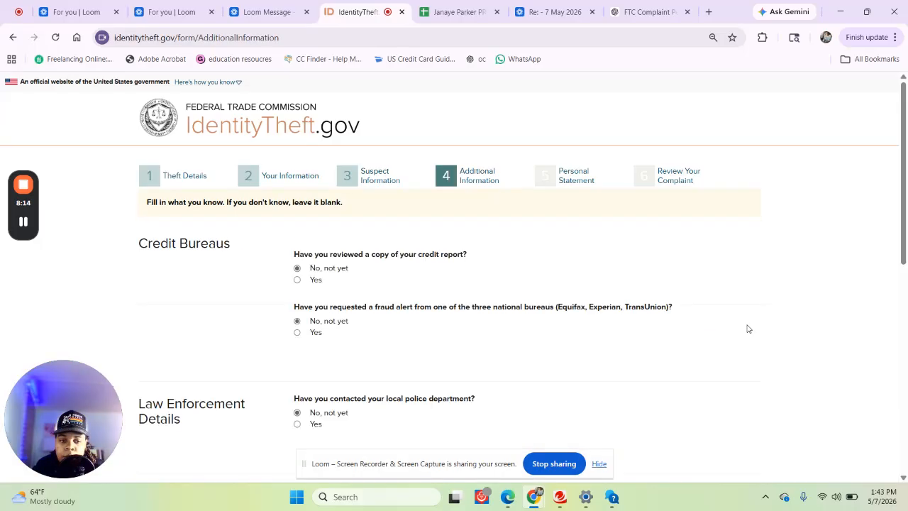
left_click(315, 282)
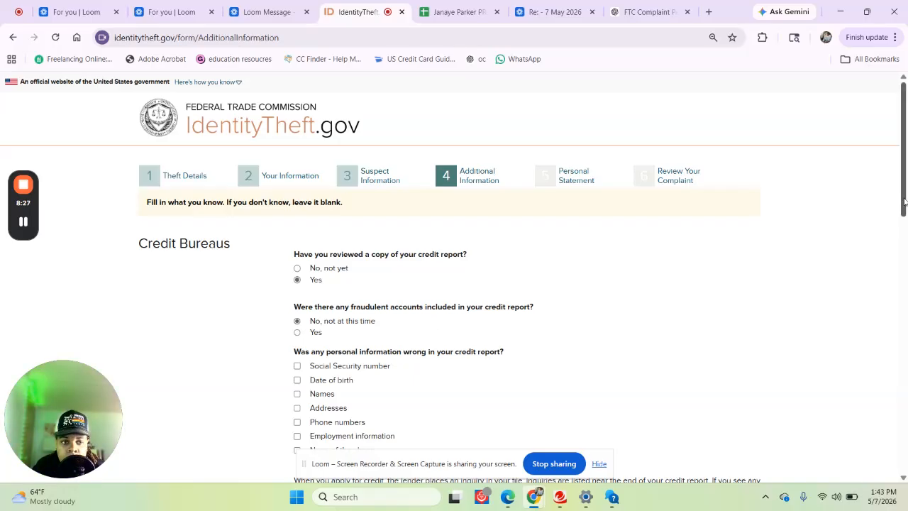
scroll(444, 121, "down", 3)
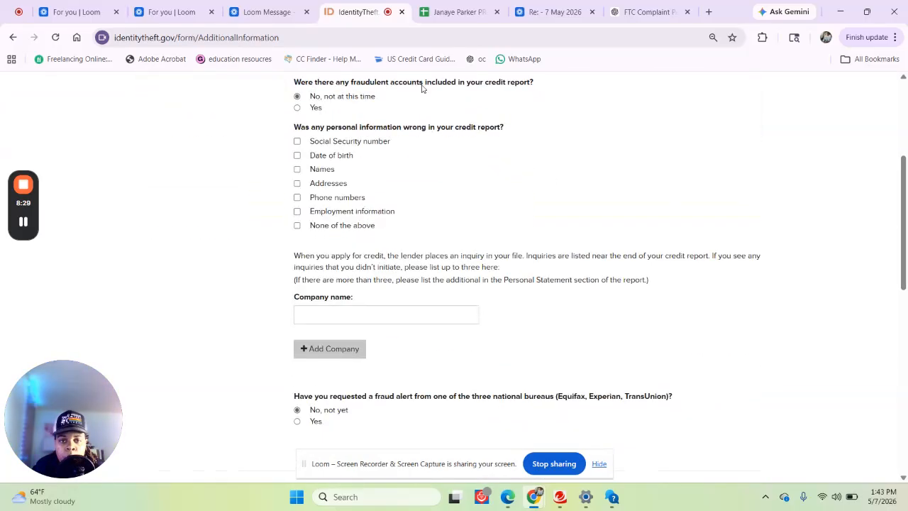
left_click(346, 184)
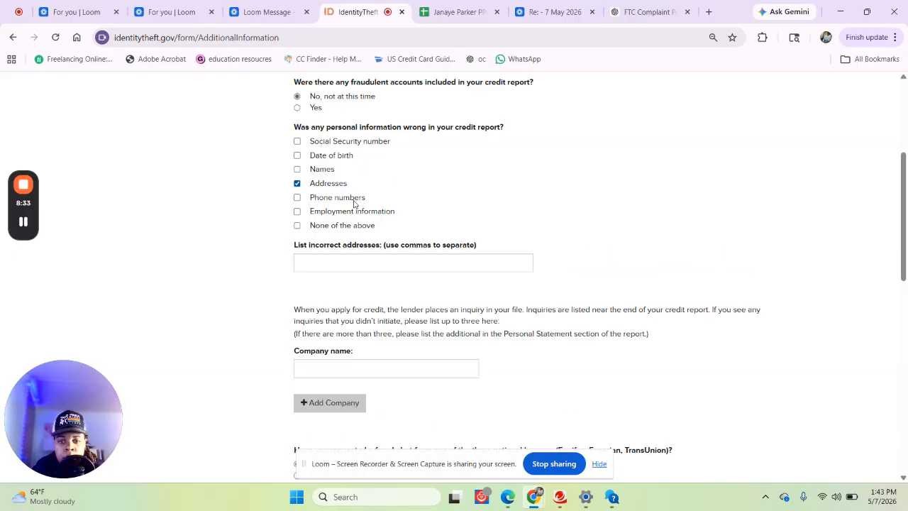
left_click(472, 11)
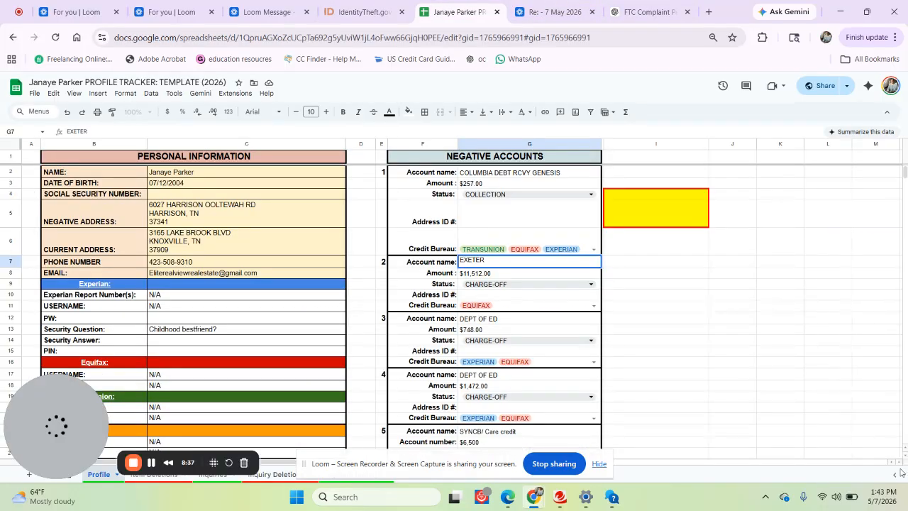
Select the third negative address in cell C31 of the tracker and go back to the form.
scroll(903, 458, "down", 2)
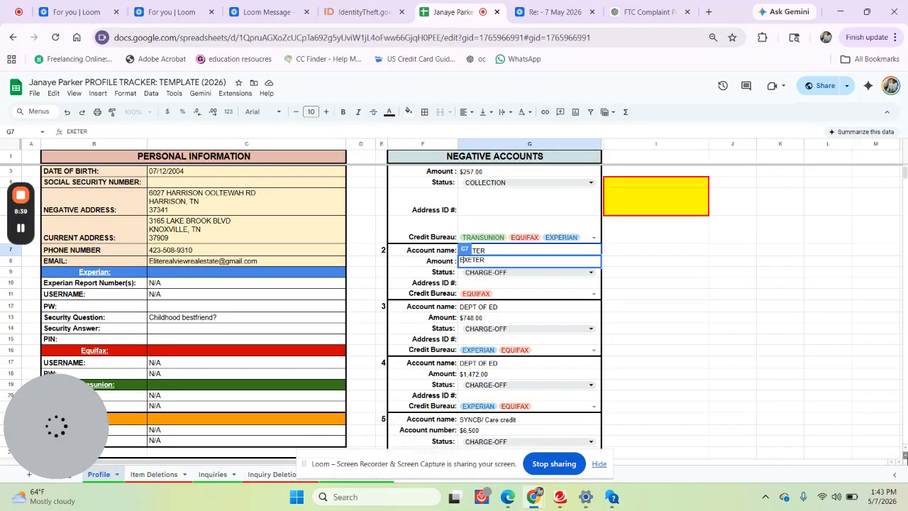
scroll(904, 458, "down", 5)
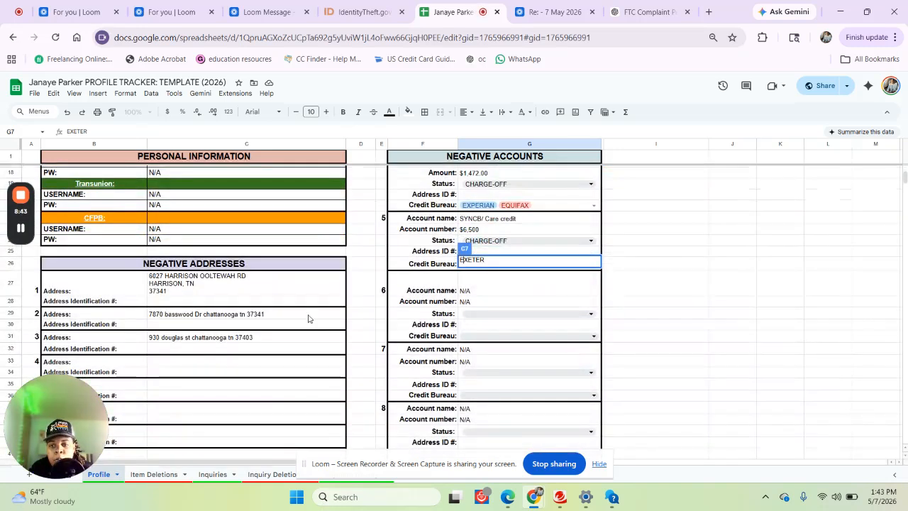
triple_click(174, 338)
key("ctrl+c")
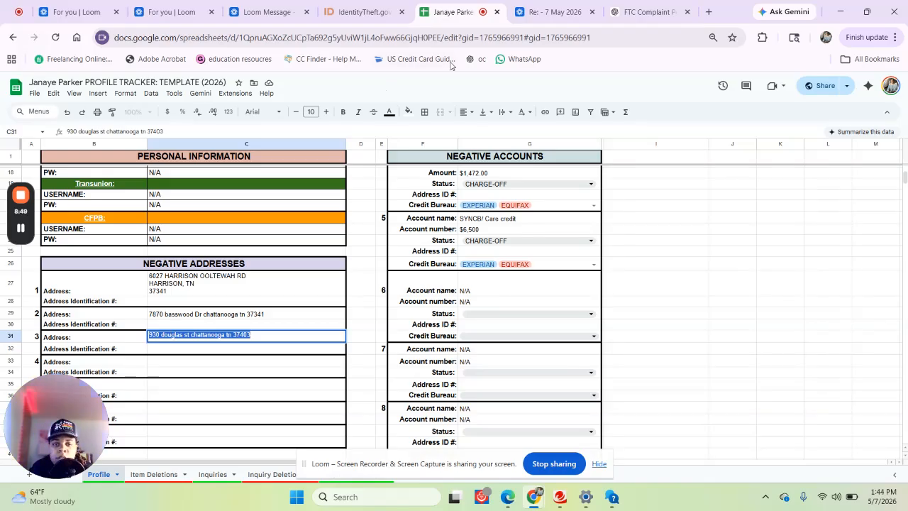
left_click(376, 10)
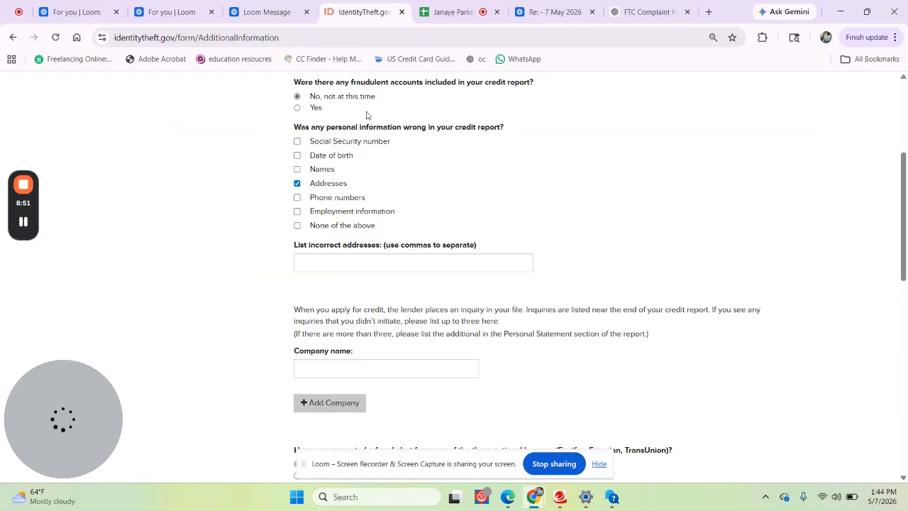
Paste the copied address into the incorrect addresses field and start adding the C29 address.
left_click(327, 256)
key("ctrl+v")
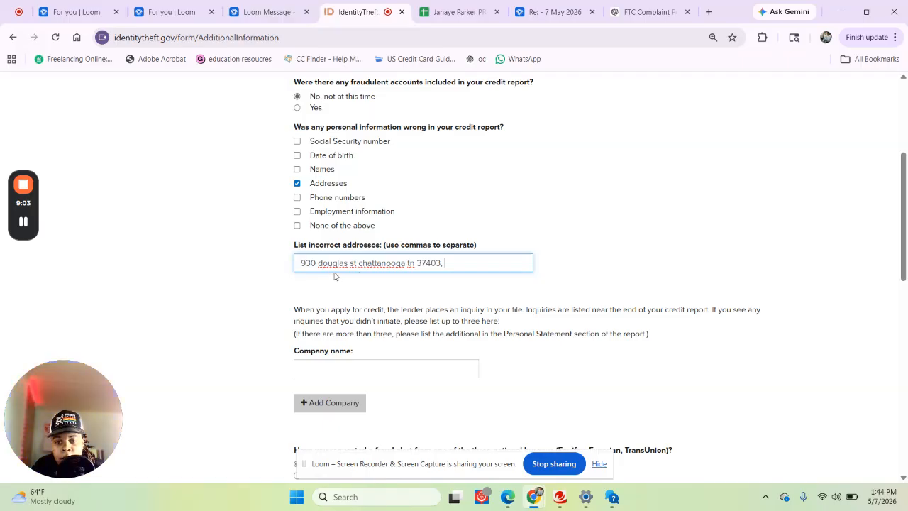
left_click(430, 6)
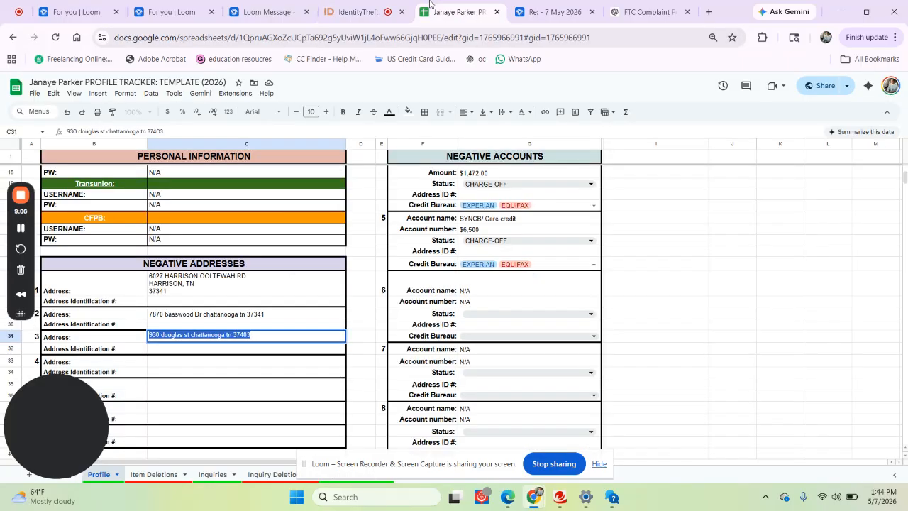
triple_click(224, 311)
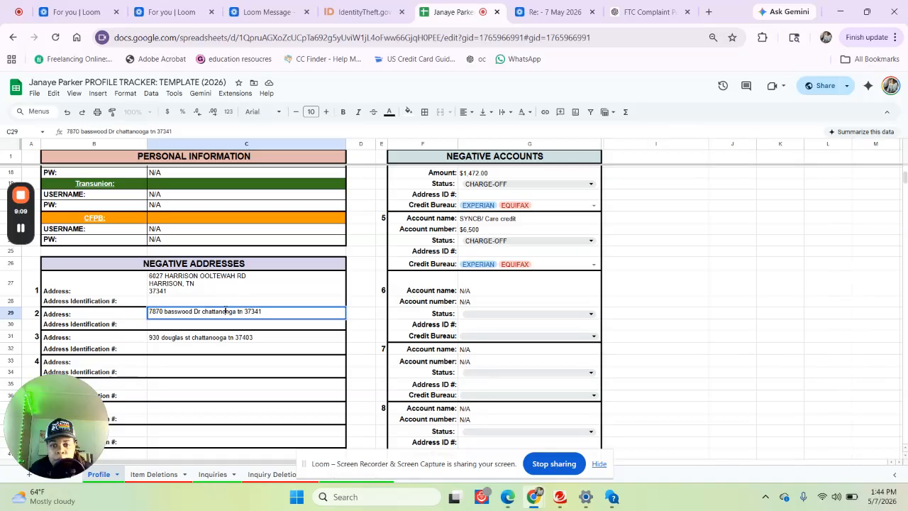
left_click(338, 14)
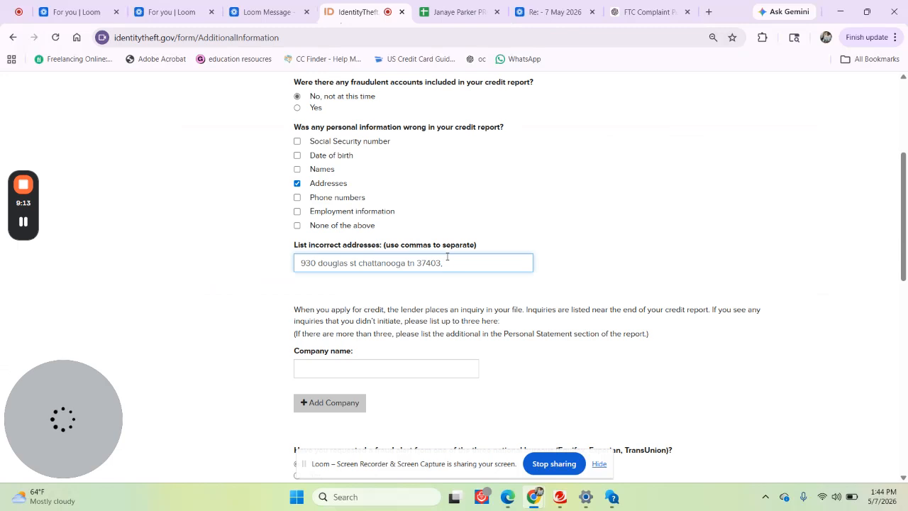
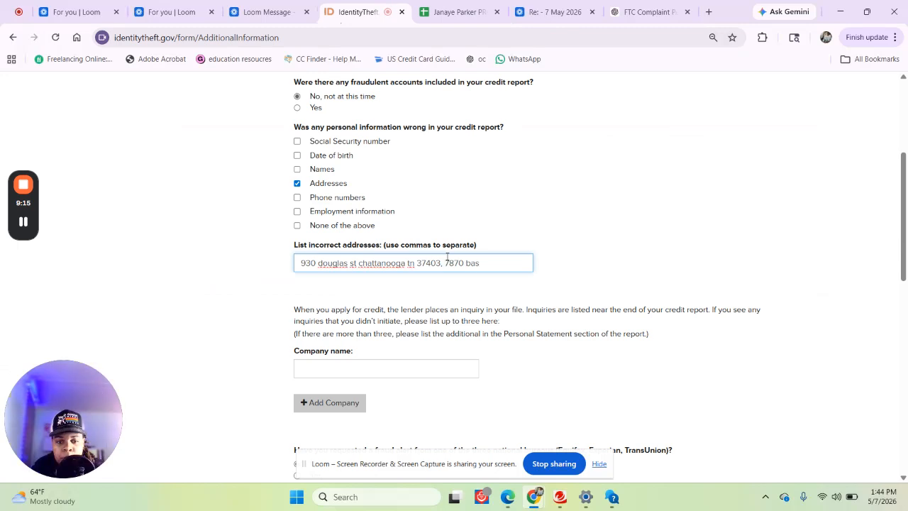
Delete the partial second address, the stray 787 and the trailing comma, leaving one address.
key("BackSpace")
key("BackSpace")
key("BackSpace")
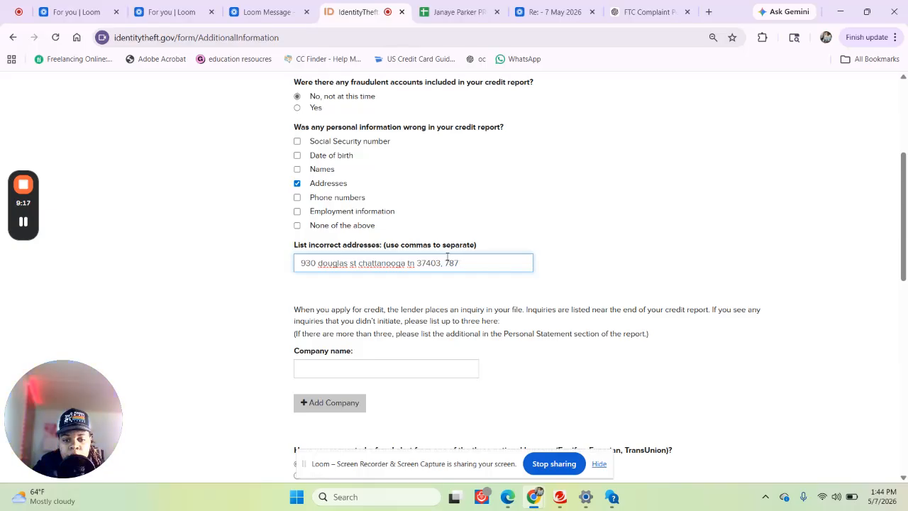
left_click(447, 257)
key("BackSpace")
key("BackSpace")
double_click(447, 257)
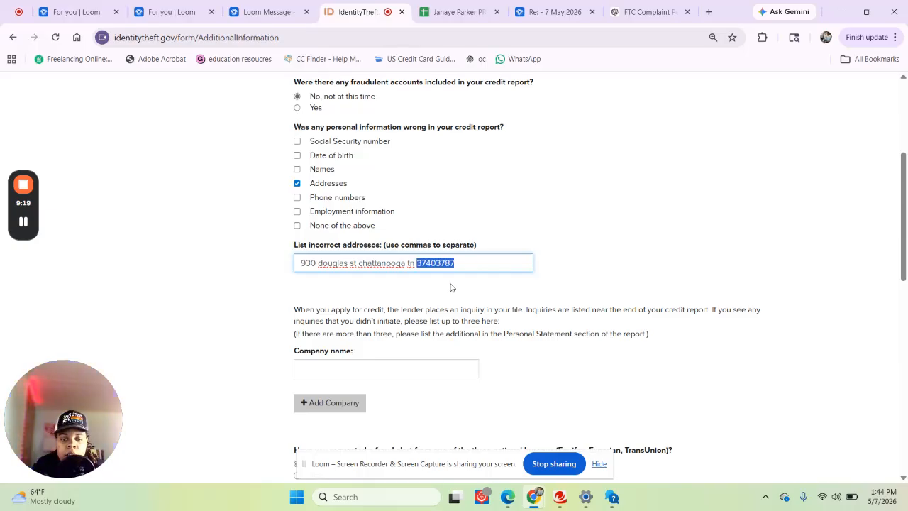
left_click(449, 288)
left_click(440, 263)
left_click_drag(440, 262, 471, 263)
key("BackSpace")
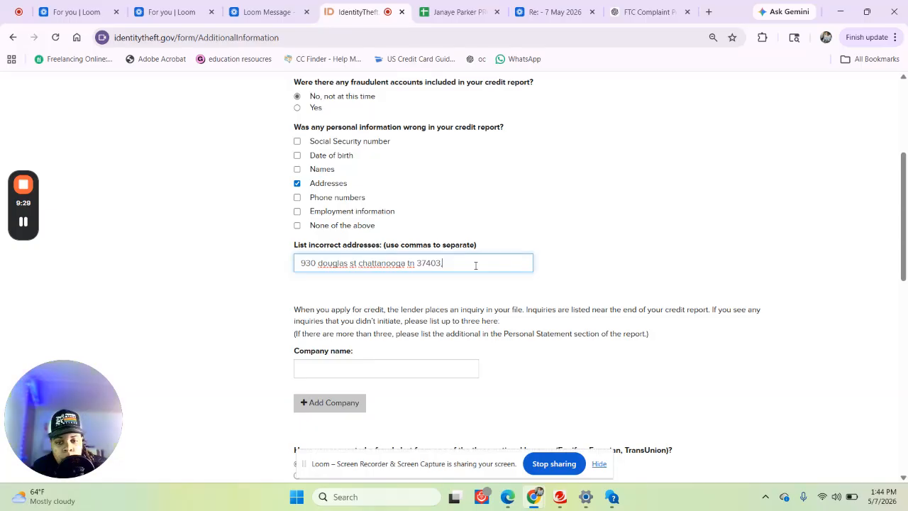
key("BackSpace")
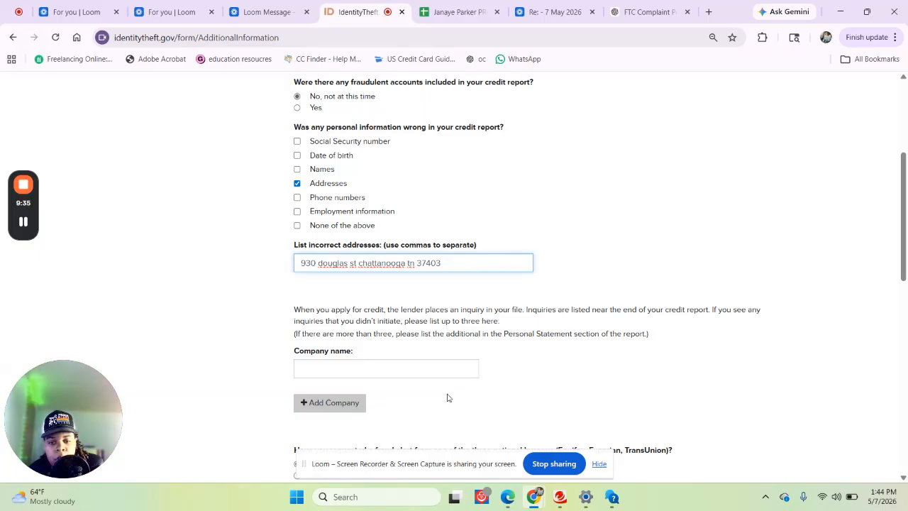
Check the tracker spreadsheet, then add SYNCB-2/13/2025 as a company inquiry from the autofill suggestions.
left_click(350, 370)
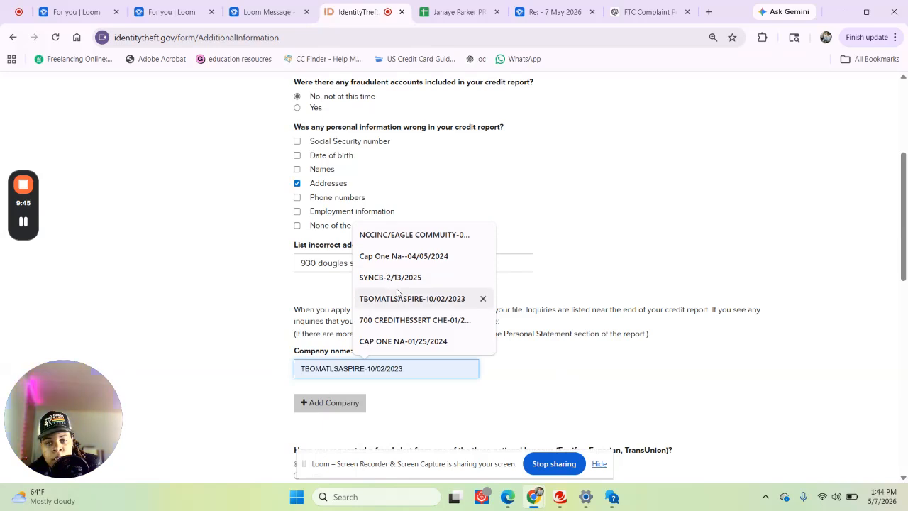
left_click(482, 4)
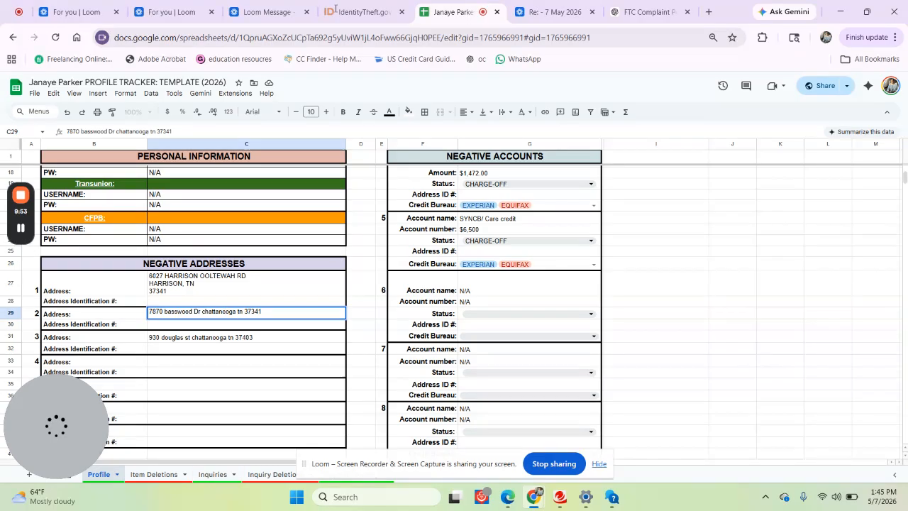
left_click(374, 3)
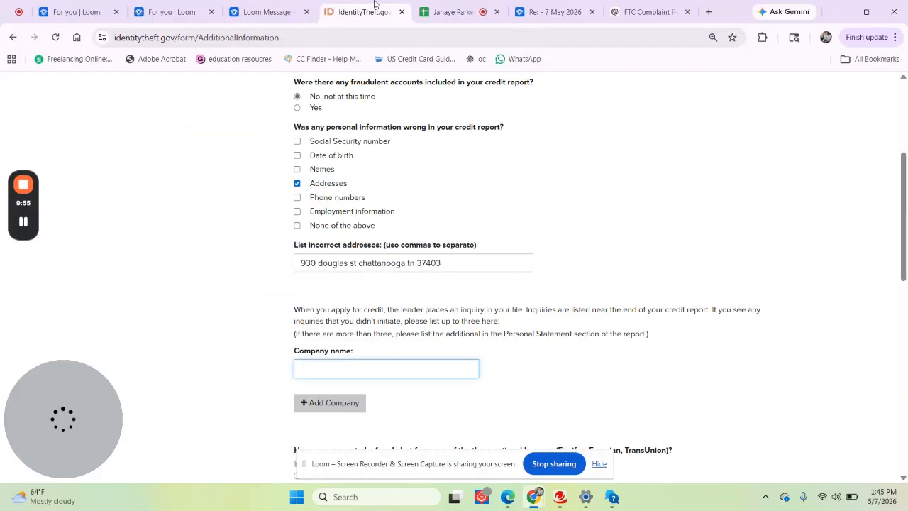
left_click(388, 372)
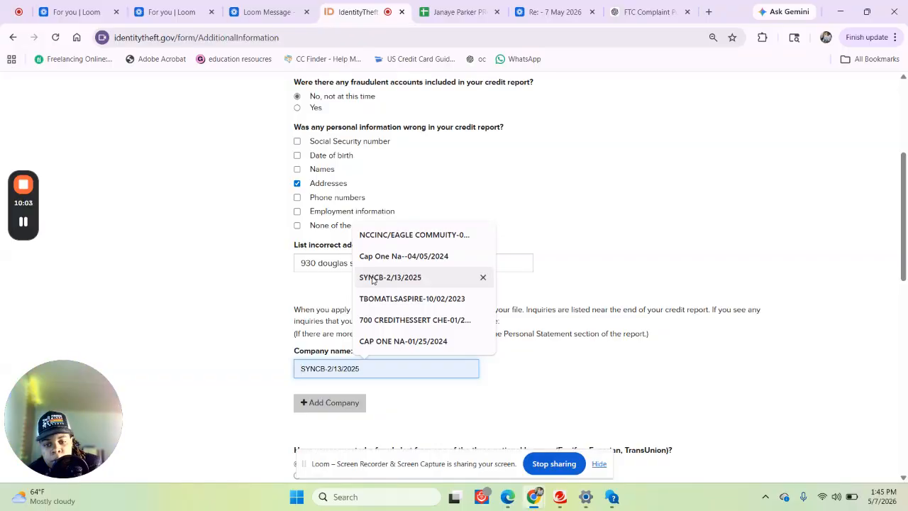
left_click(371, 277)
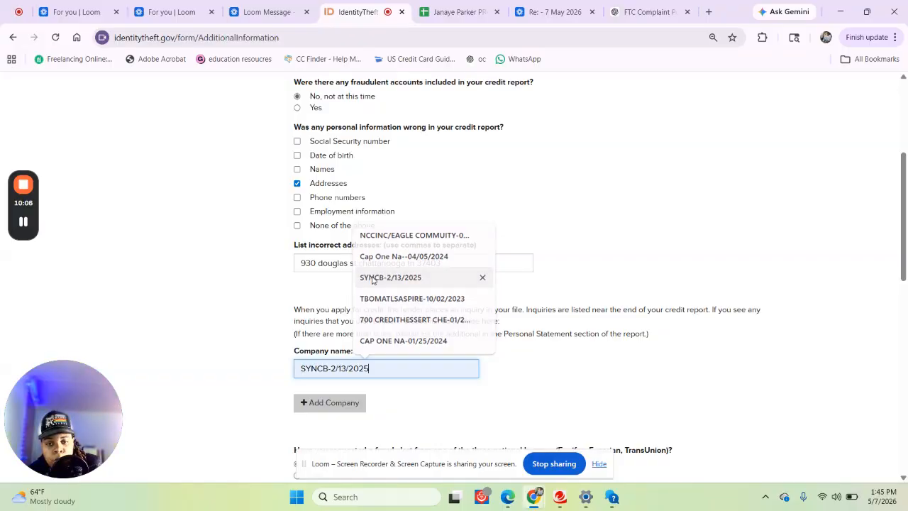
left_click(322, 403)
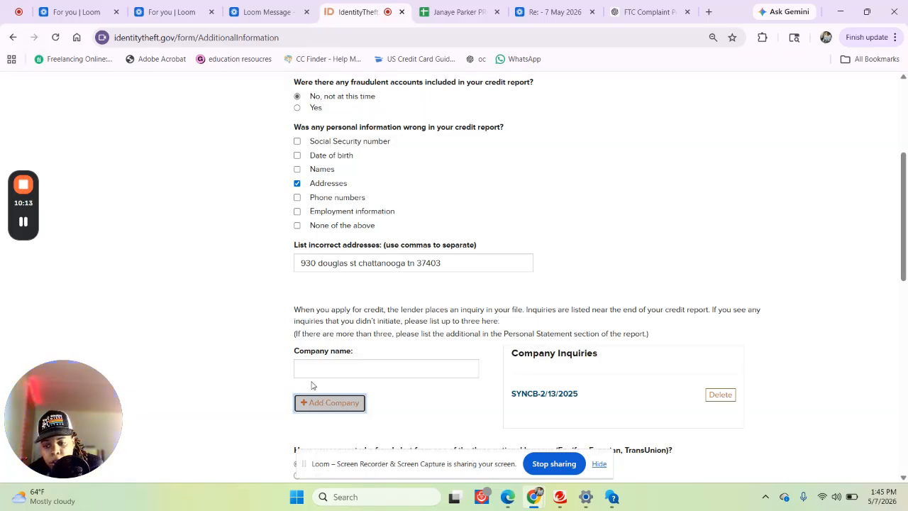
Add Cap One Na--04/05/2024 and TBOMATLSASPIRE-10/02/2023 as further company inquiries.
left_click(362, 370)
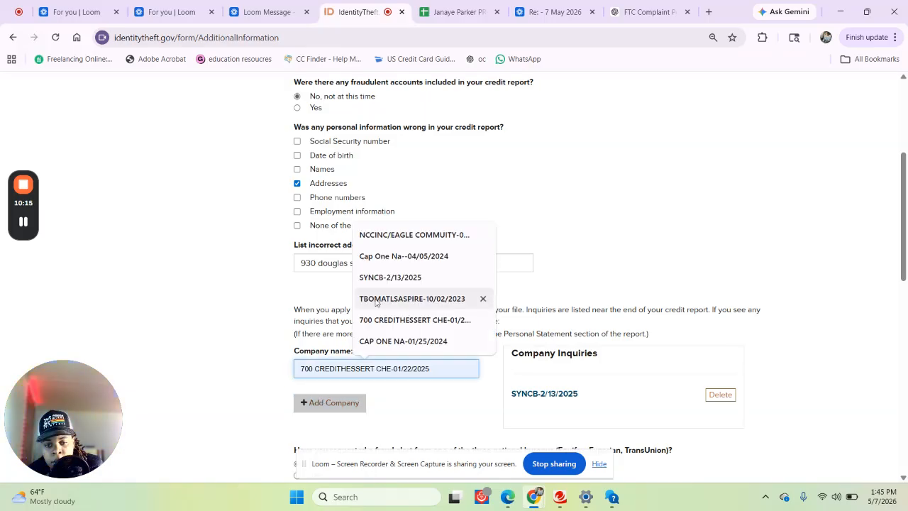
left_click(379, 257)
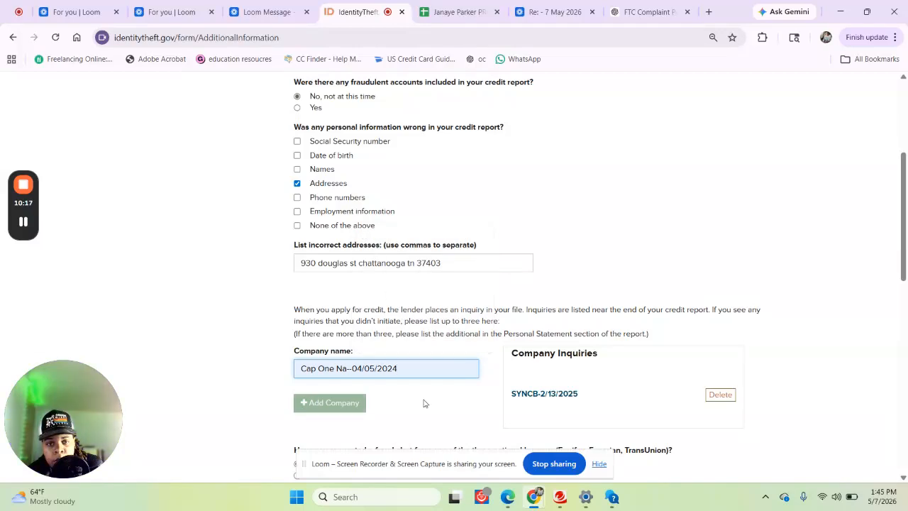
left_click(339, 409)
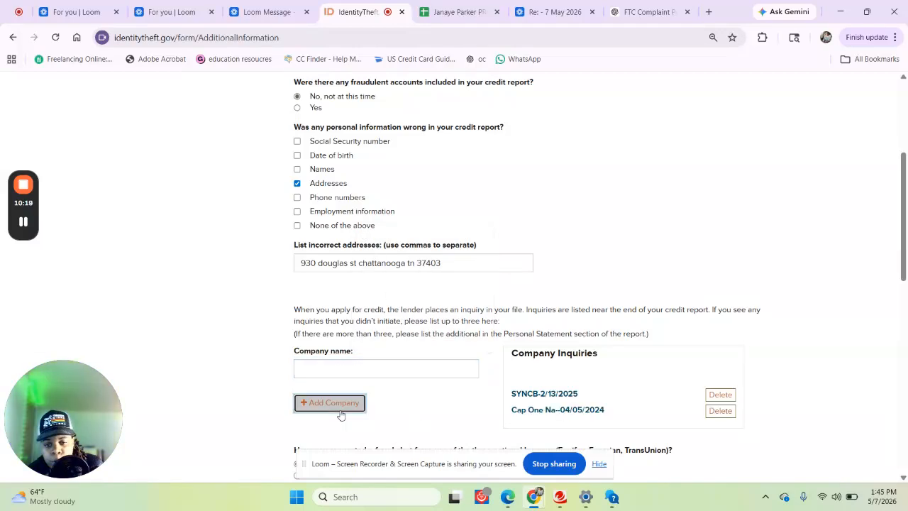
left_click(350, 364)
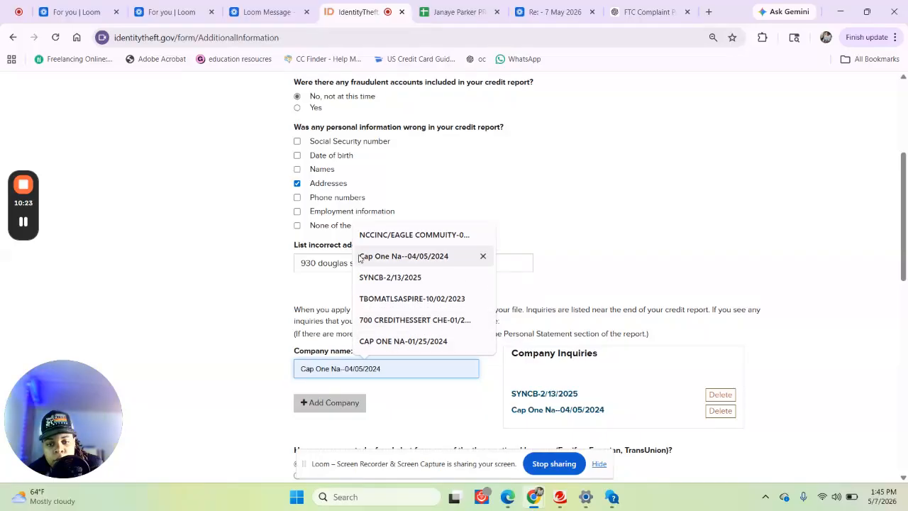
left_click(374, 311)
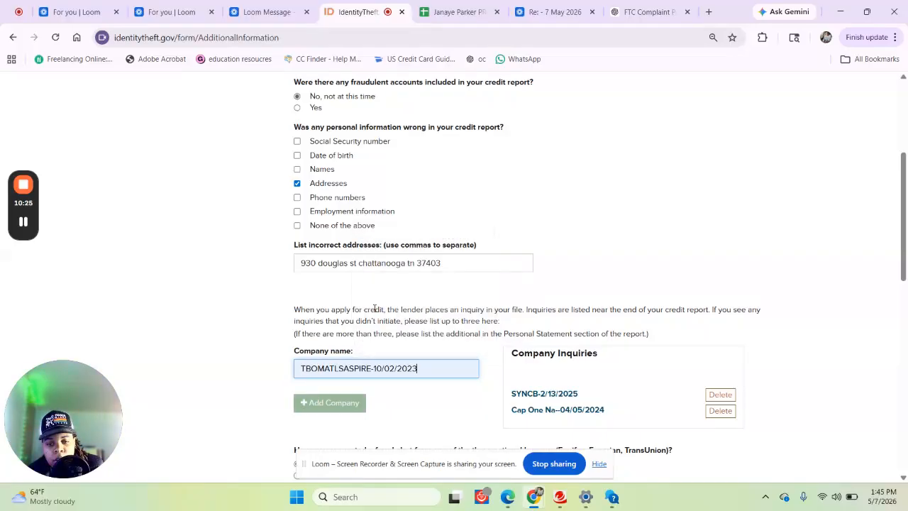
left_click(333, 402)
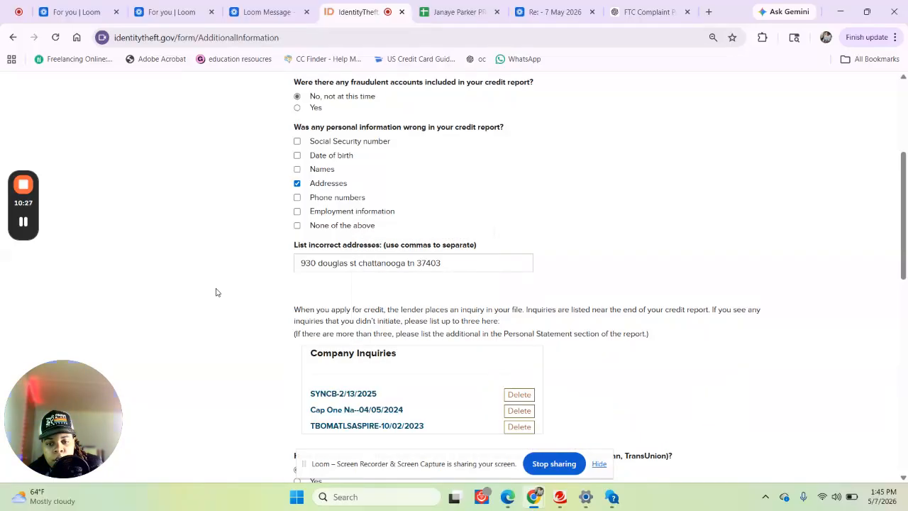
left_click_drag(906, 264, 906, 321)
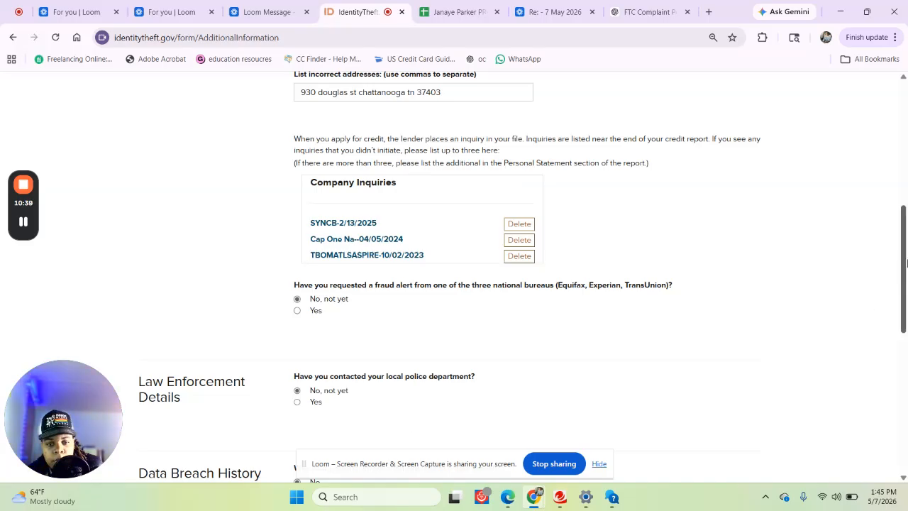
Answer Yes under Data Breach History, continue to Personal Statement, and view the ChatGPT-drafted statement.
scroll(906, 264, "down", 3)
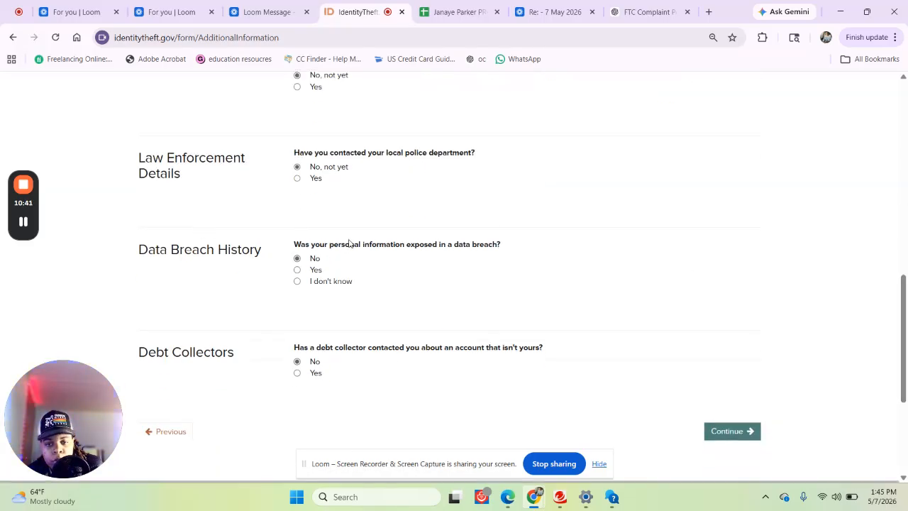
left_click(317, 271)
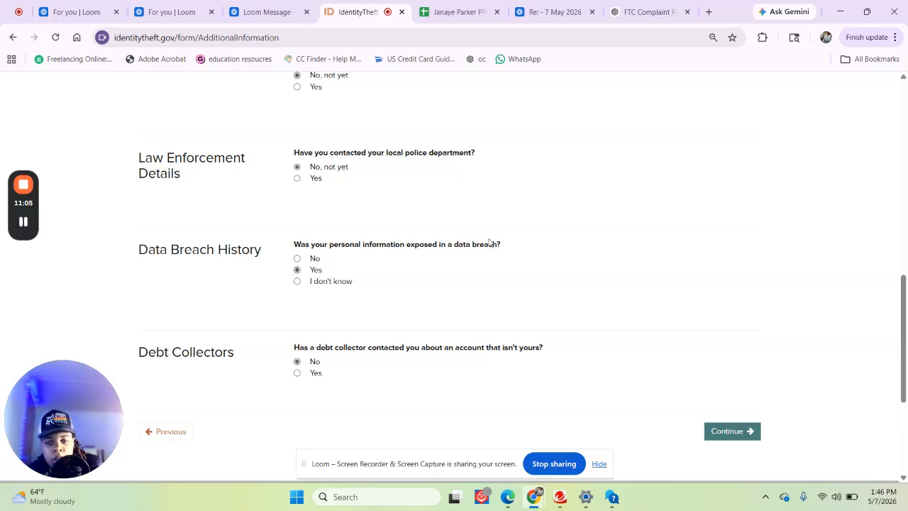
left_click_drag(906, 365, 906, 395)
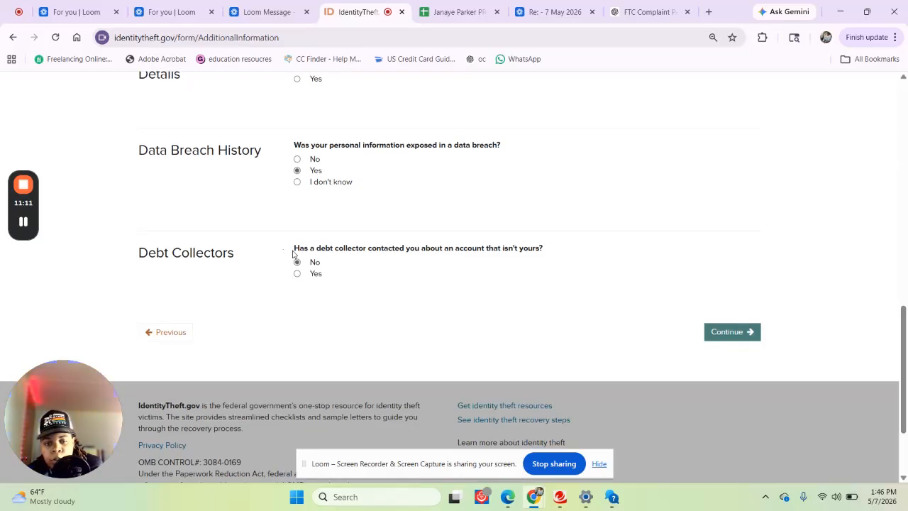
left_click(712, 339)
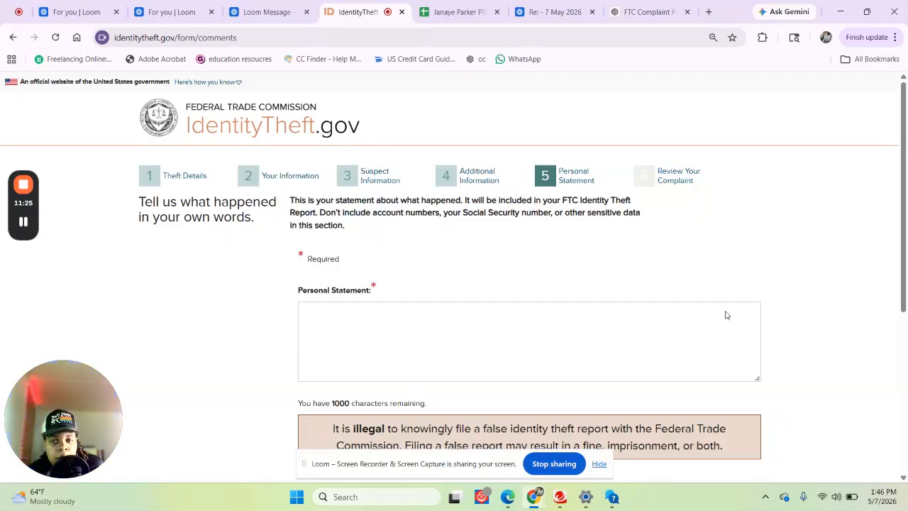
left_click(642, 11)
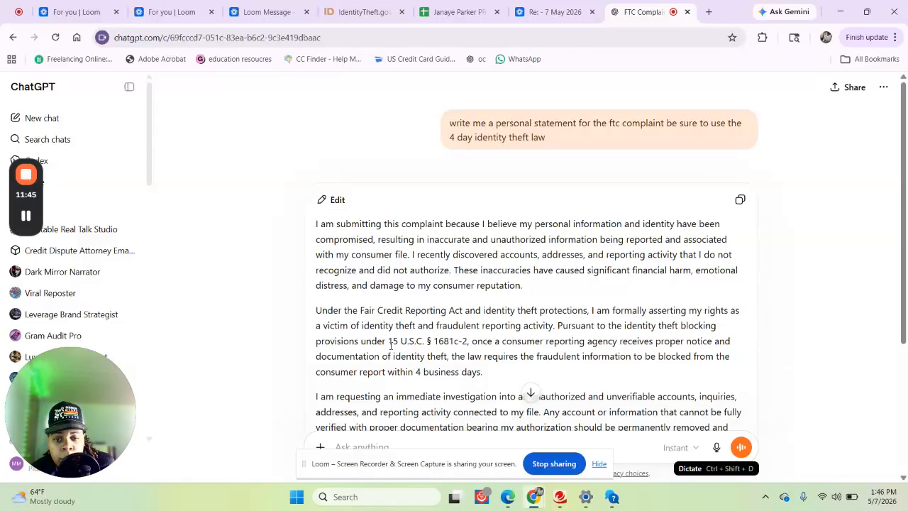
Read the ChatGPT draft citing 15 U.S.C. § 1681c-2's 4-business-day block, then return to IdentityTheft.gov.
left_click_drag(395, 341, 467, 341)
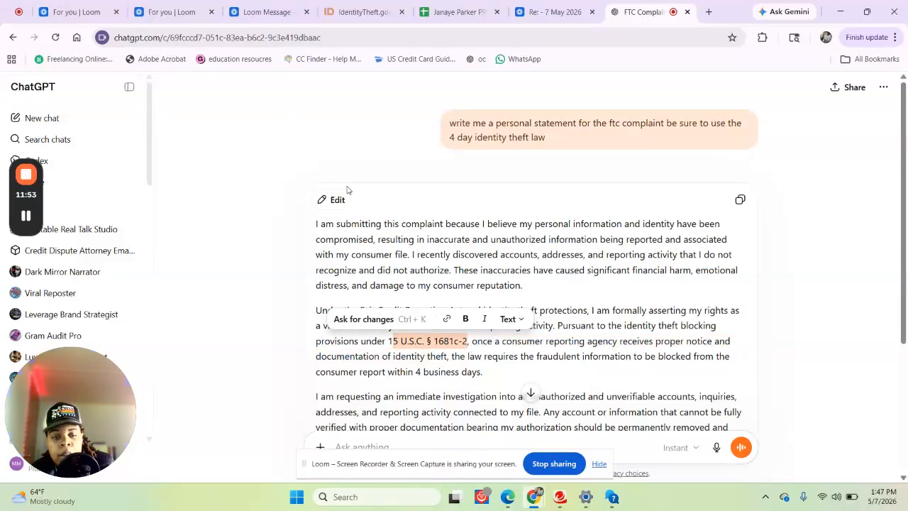
left_click(906, 305)
left_click_drag(907, 305, 836, 356)
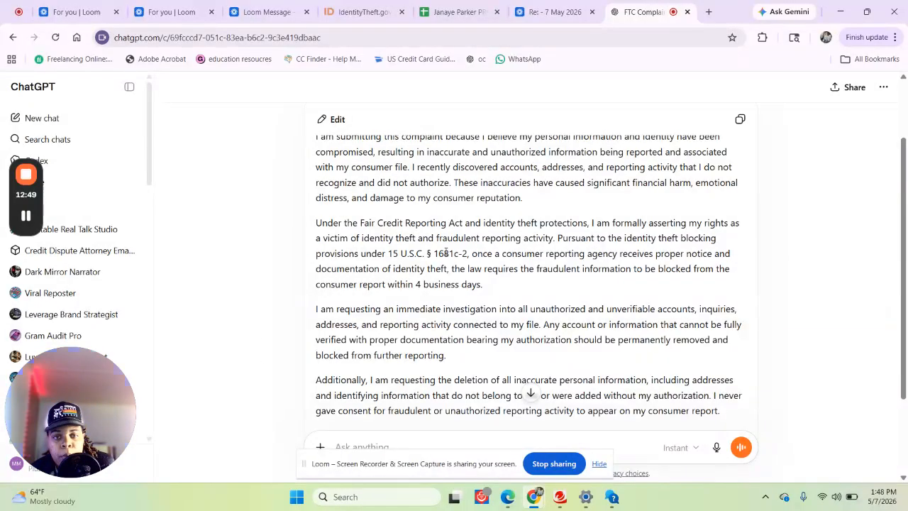
left_click(358, 11)
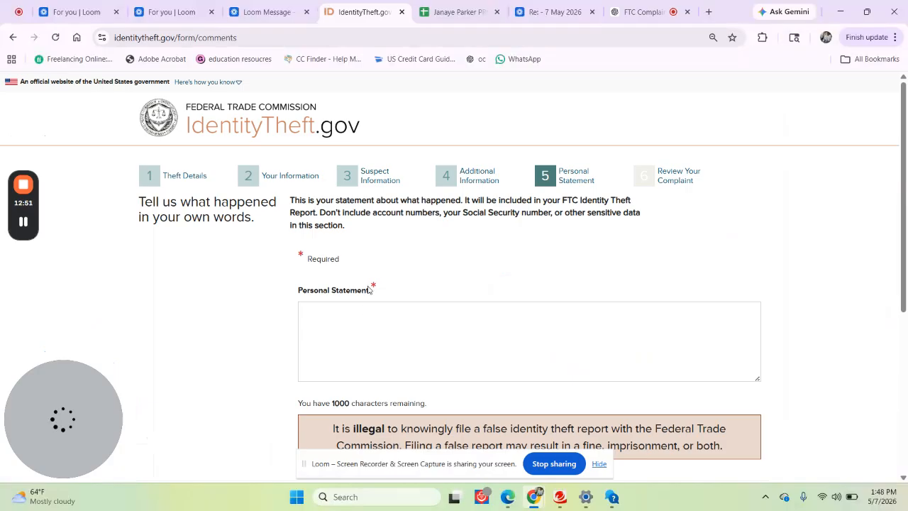
Enter 'Please Remove Please Delete' as the personal statement and try twice to continue.
left_click(365, 313)
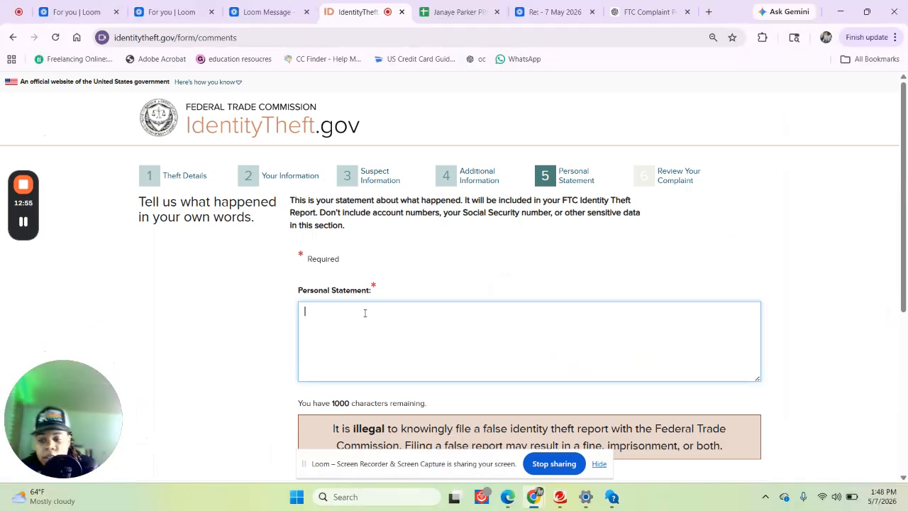
type("Plea")
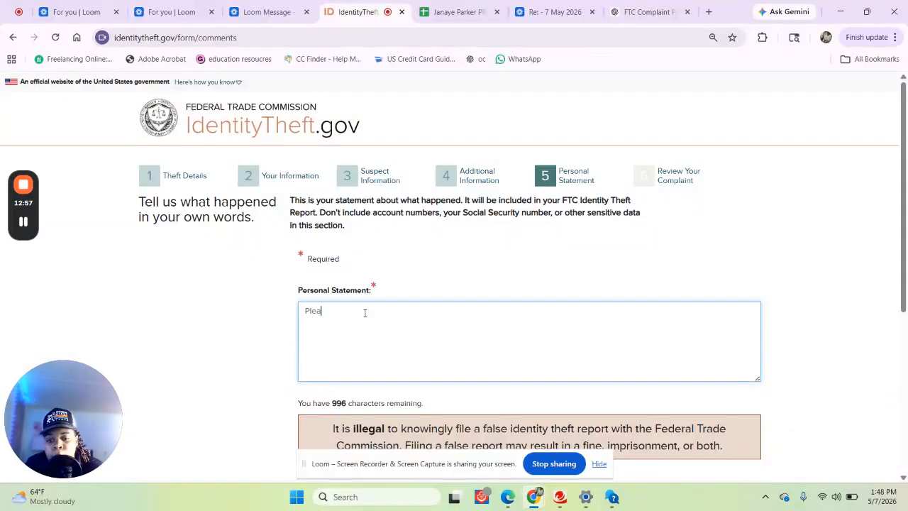
type("se Remo")
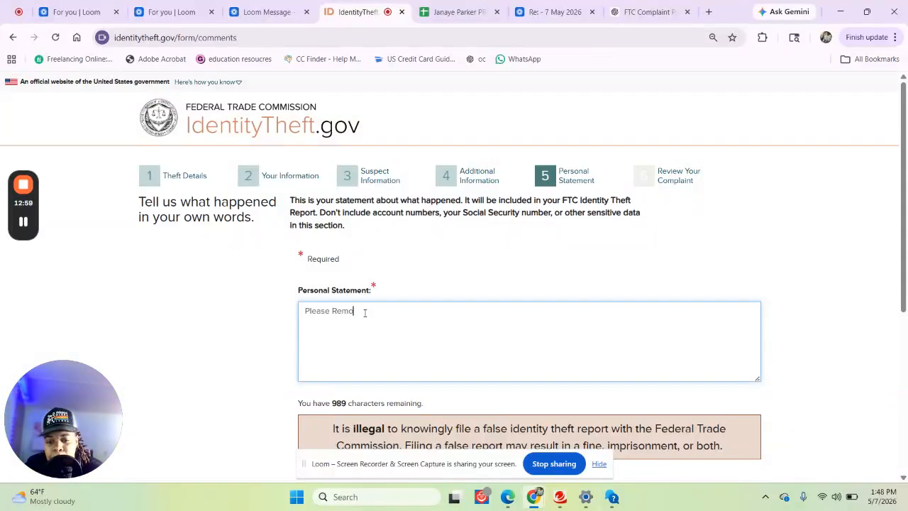
type("ve Pl")
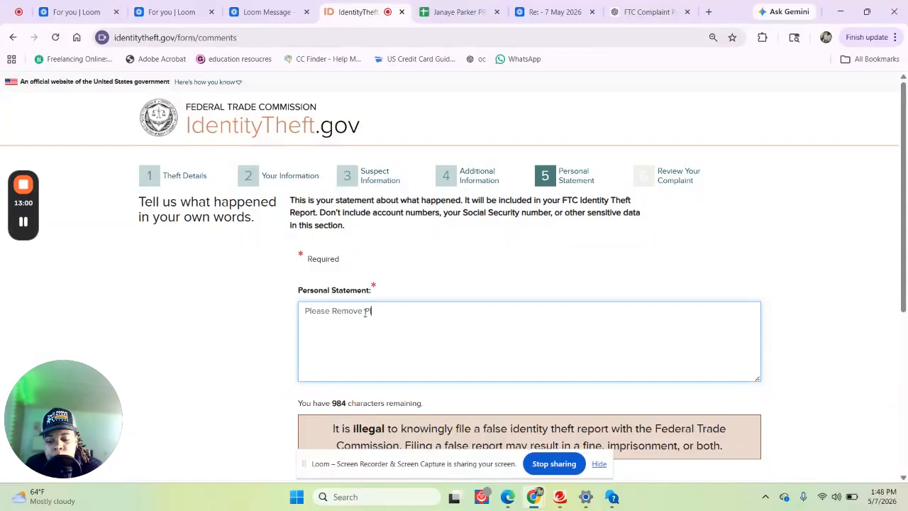
type("ease Delet")
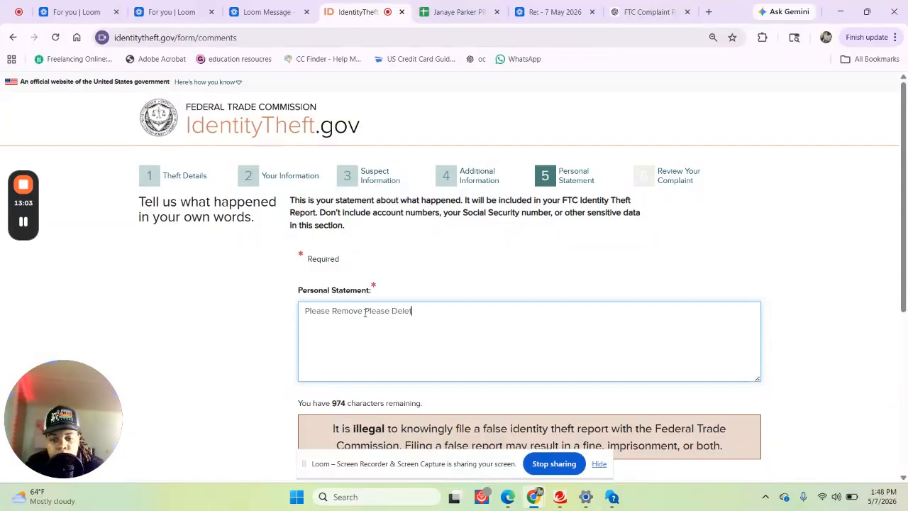
type("e")
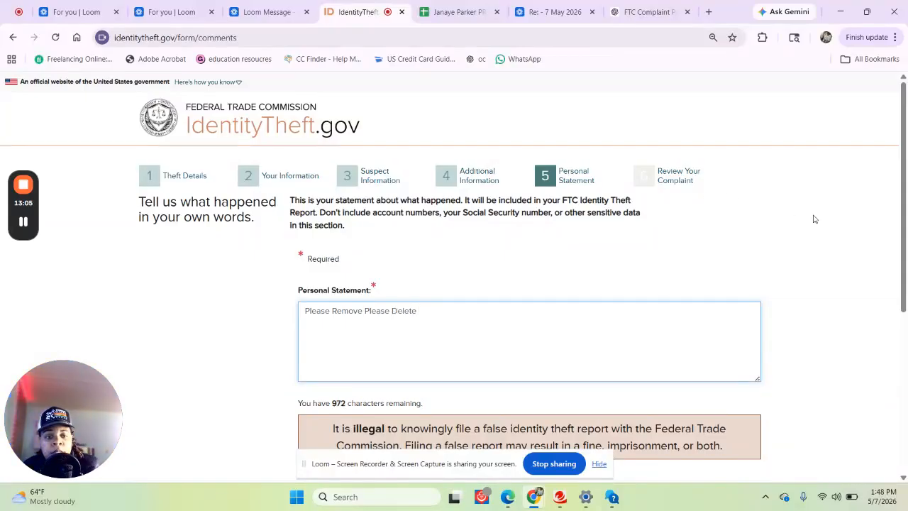
scroll(900, 308, "down", 1)
scroll(900, 308, "down", 1)
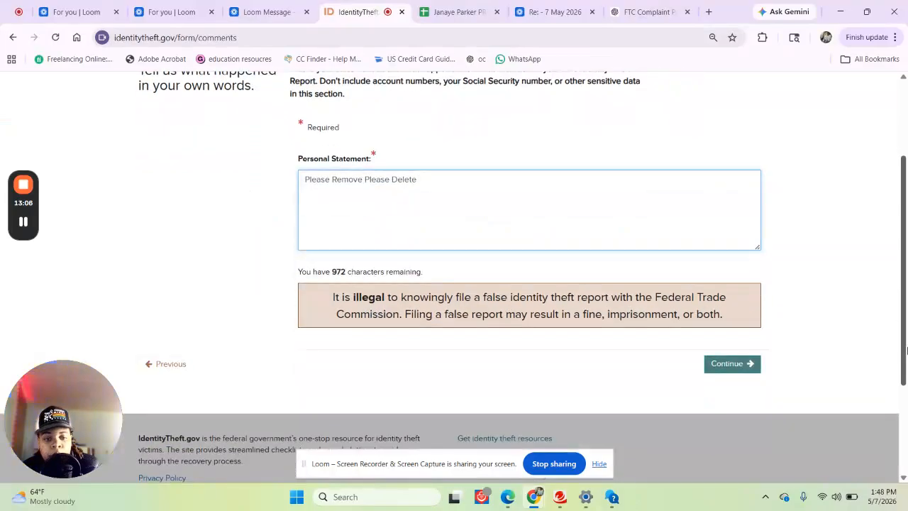
left_click(738, 377)
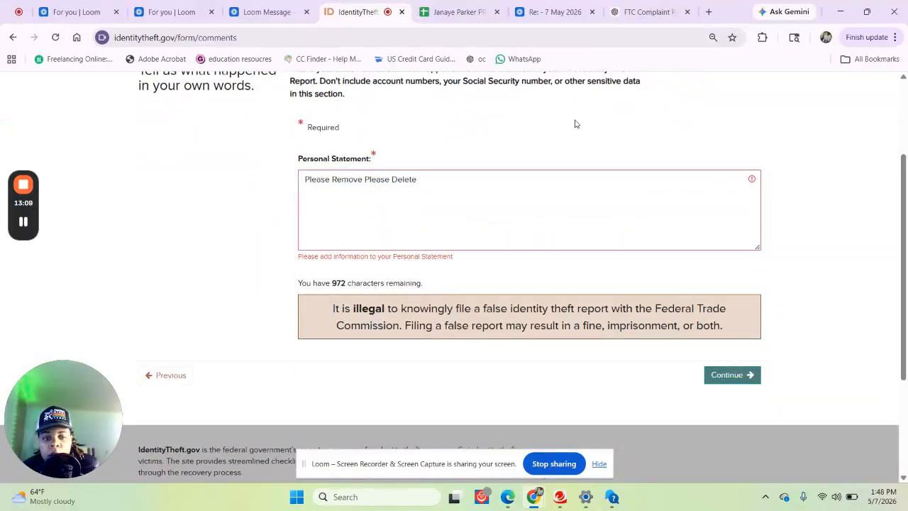
left_click(480, 203)
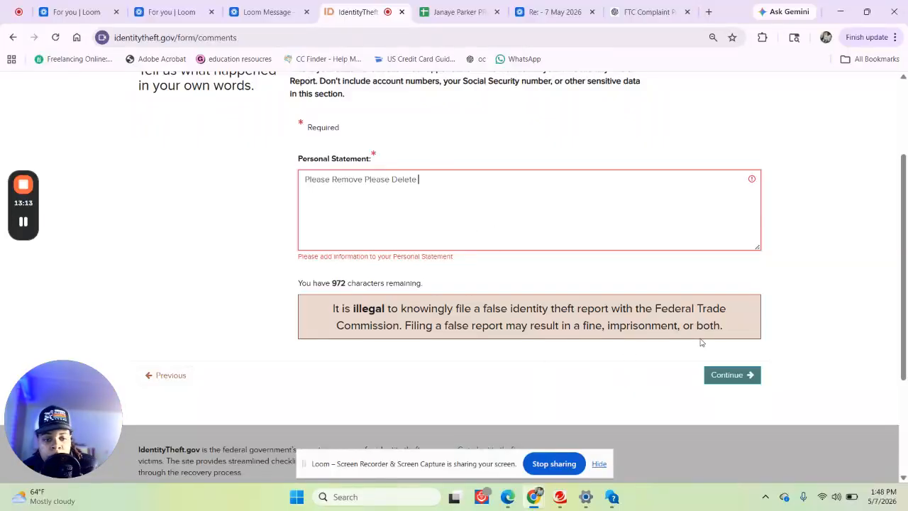
left_click(722, 376)
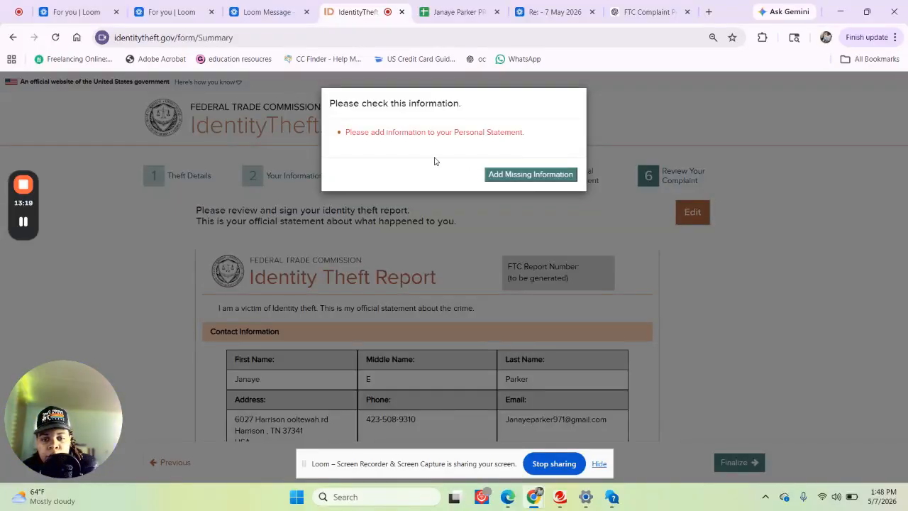
Return to the statement and add 'I am a victim of identity theft please remove all accounts'.
left_click(496, 177)
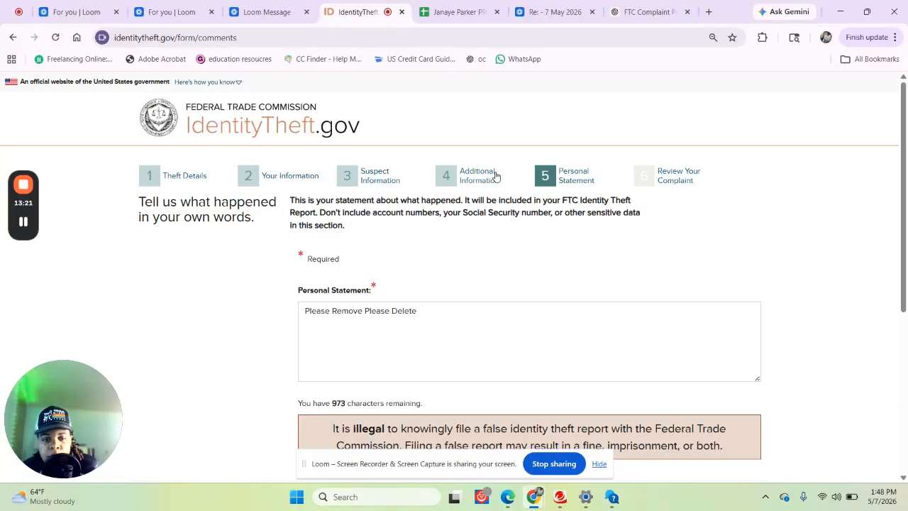
left_click(488, 301)
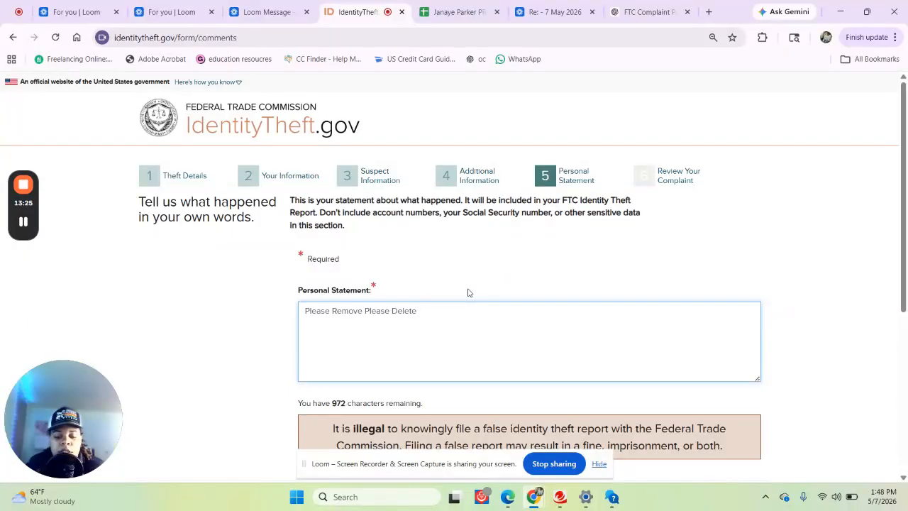
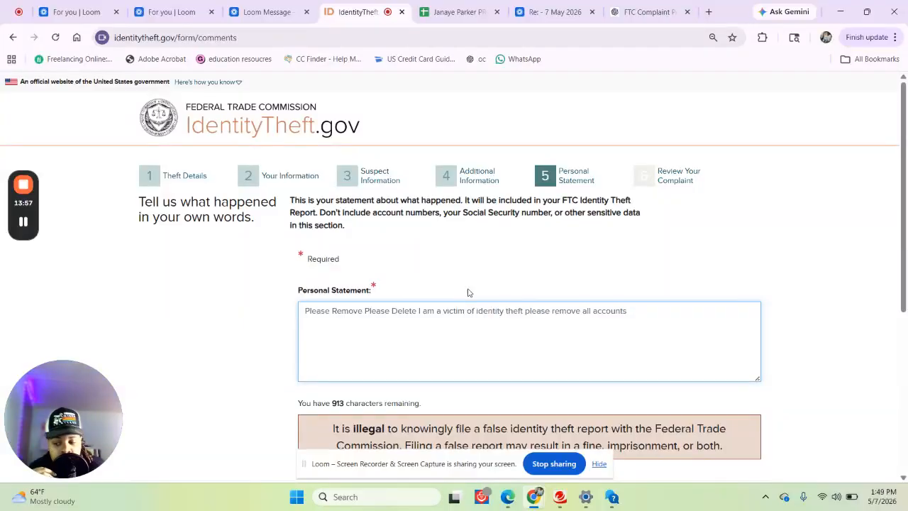
key("Return")
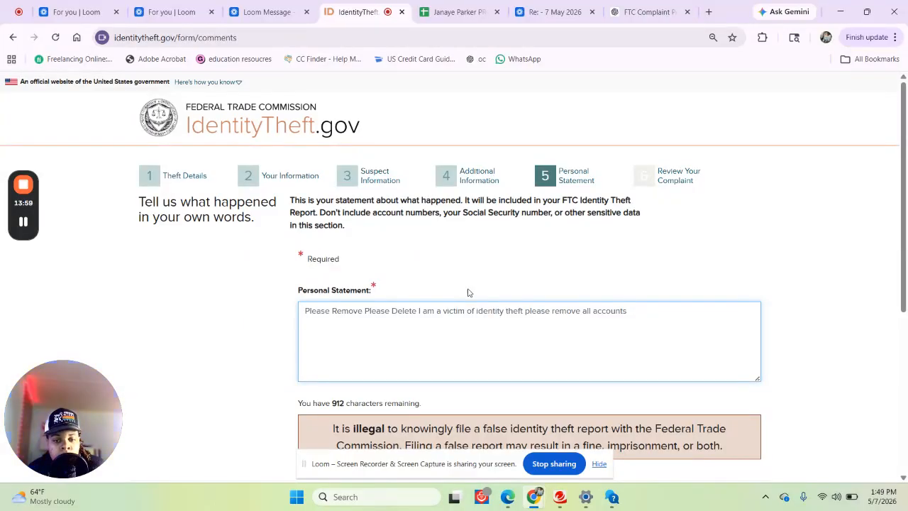
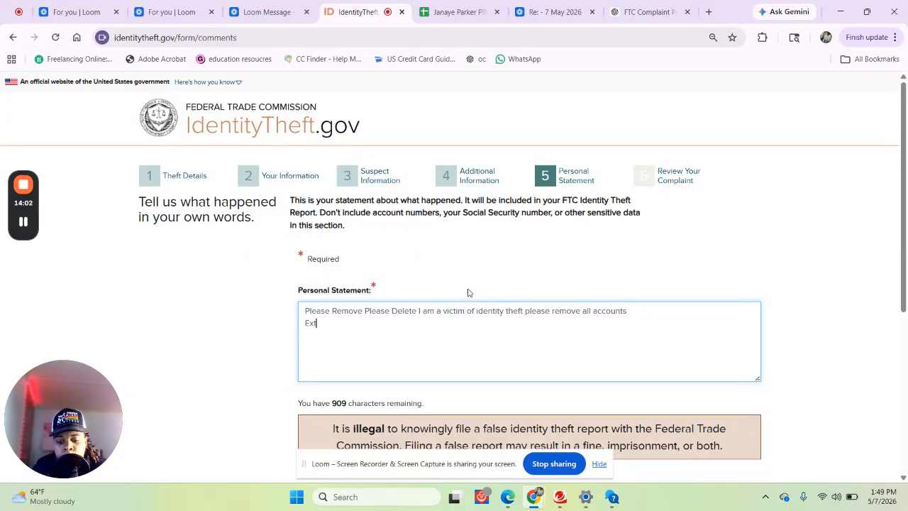
key("BackSpace")
key("BackSpace")
key("BackSpace")
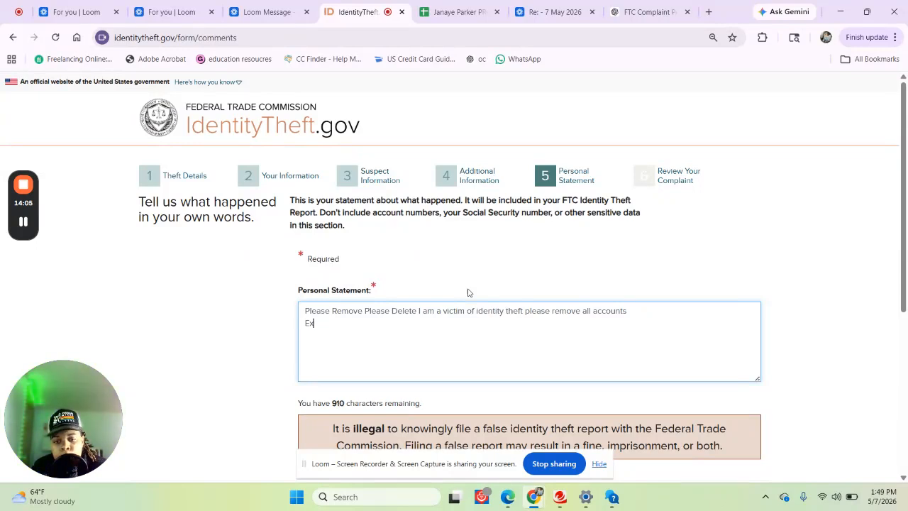
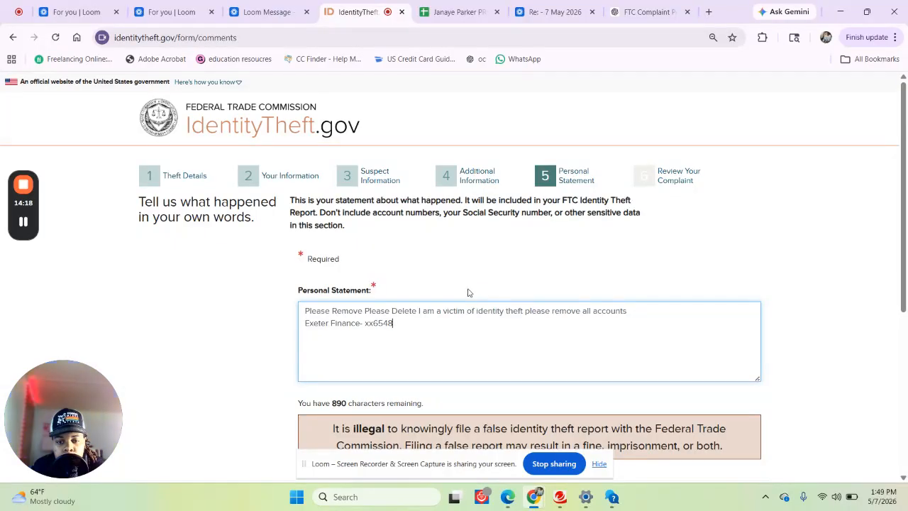
key("Return")
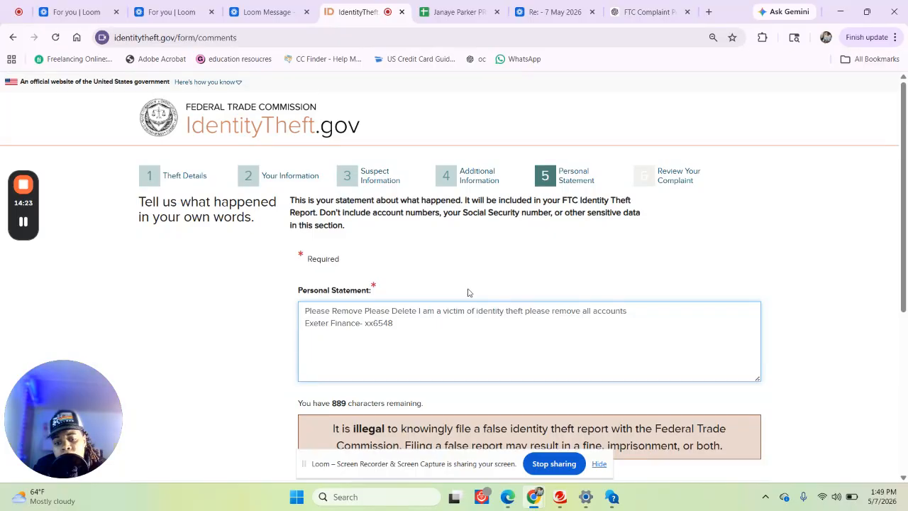
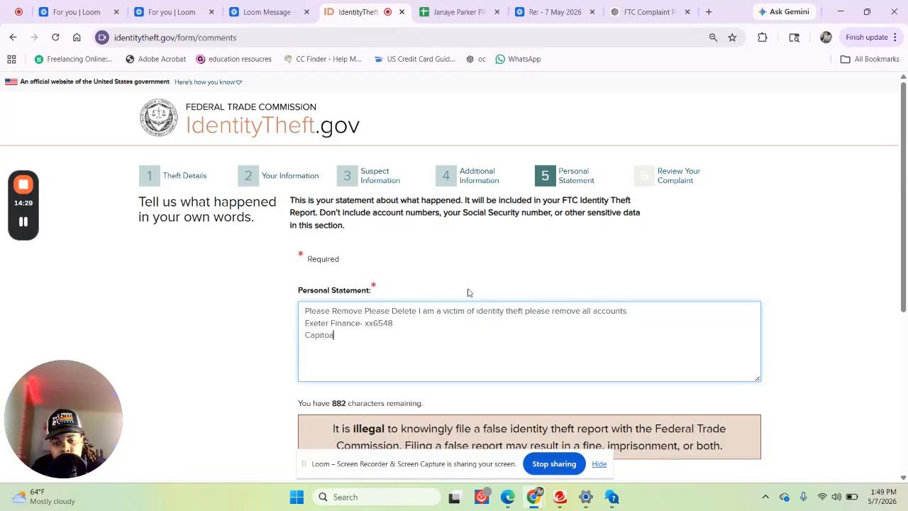
key("BackSpace")
key("BackSpace")
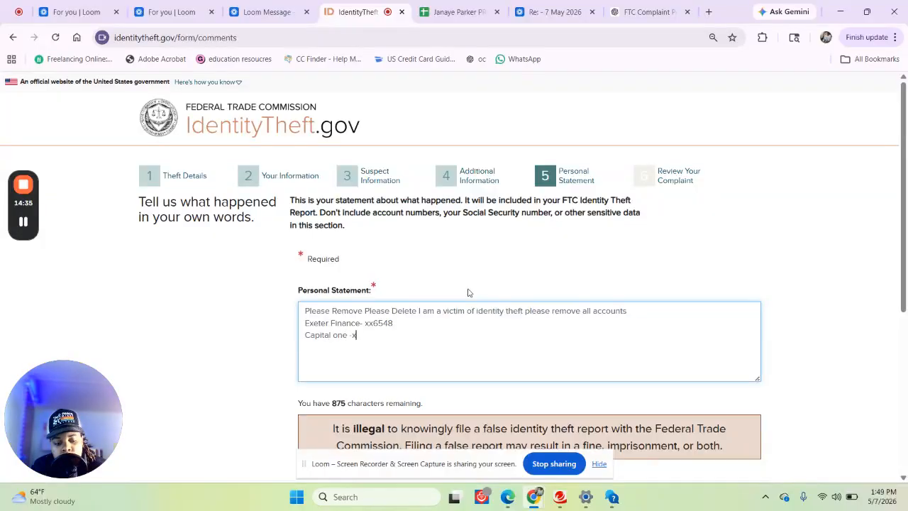
key("Left")
key("Left")
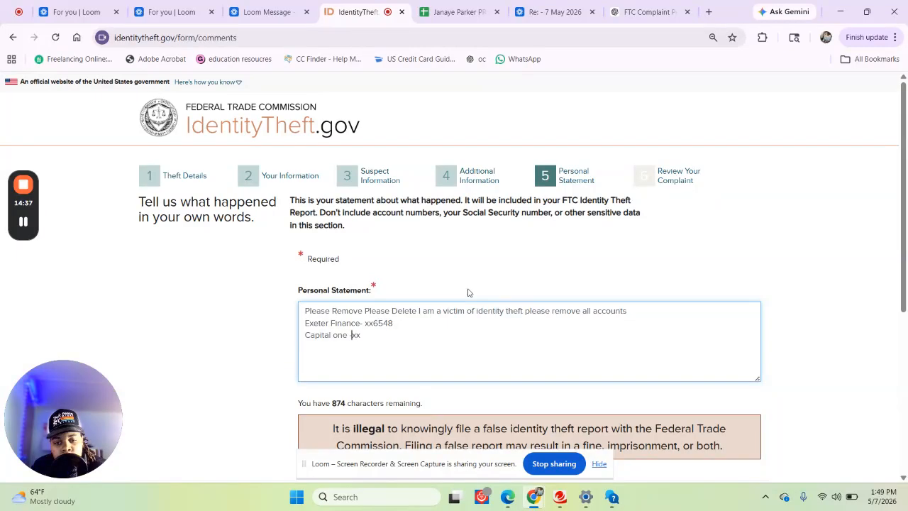
left_click(369, 344)
type("4545")
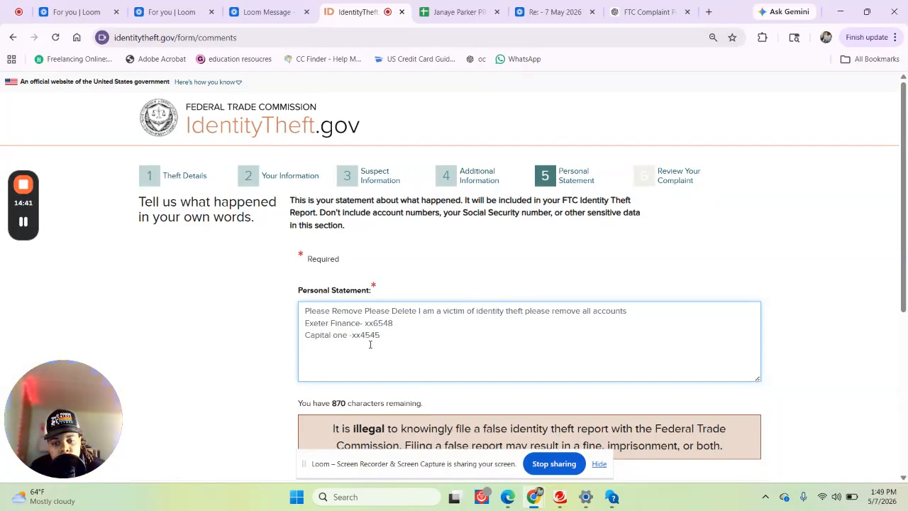
key("Return")
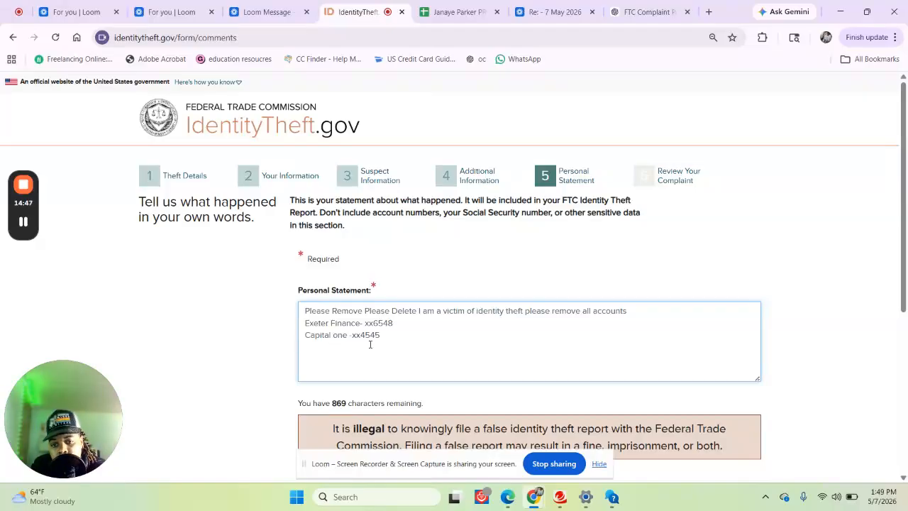
type("In")
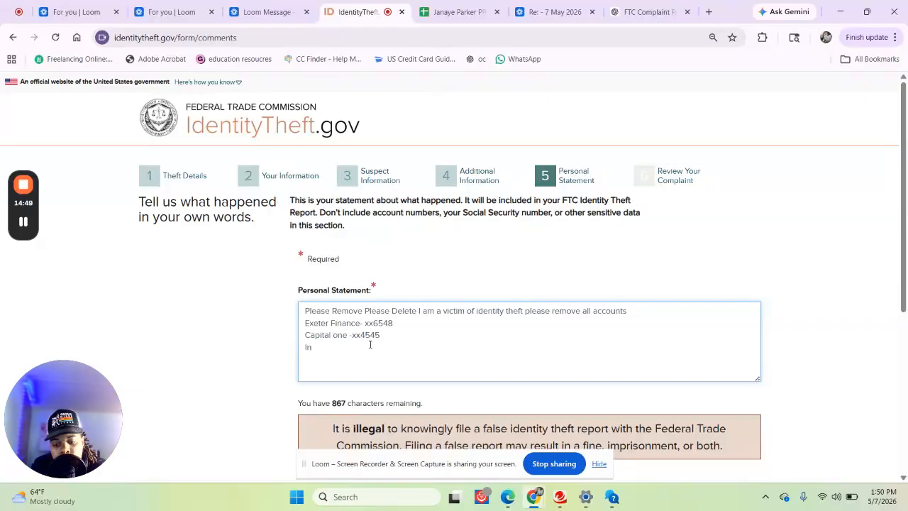
type("quires")
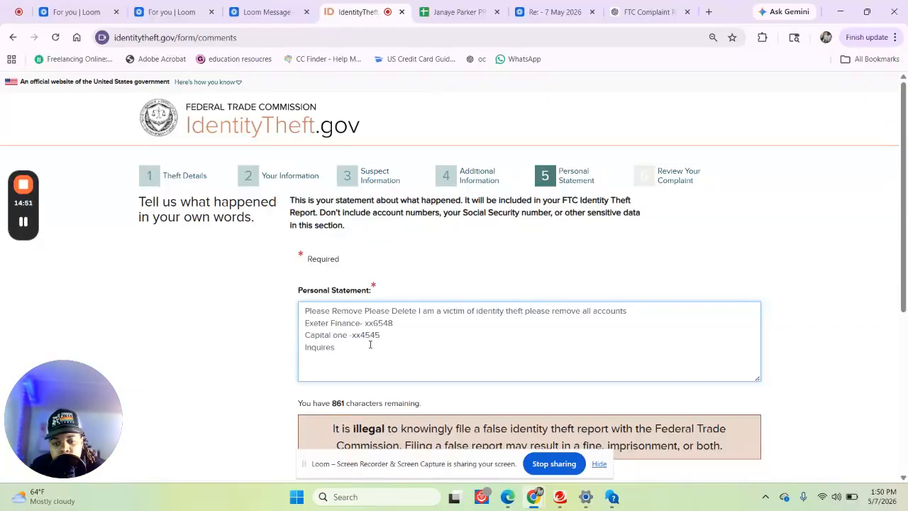
Insert an 'Accounts' heading above the Exeter Finance line.
left_click(305, 323)
key("Return")
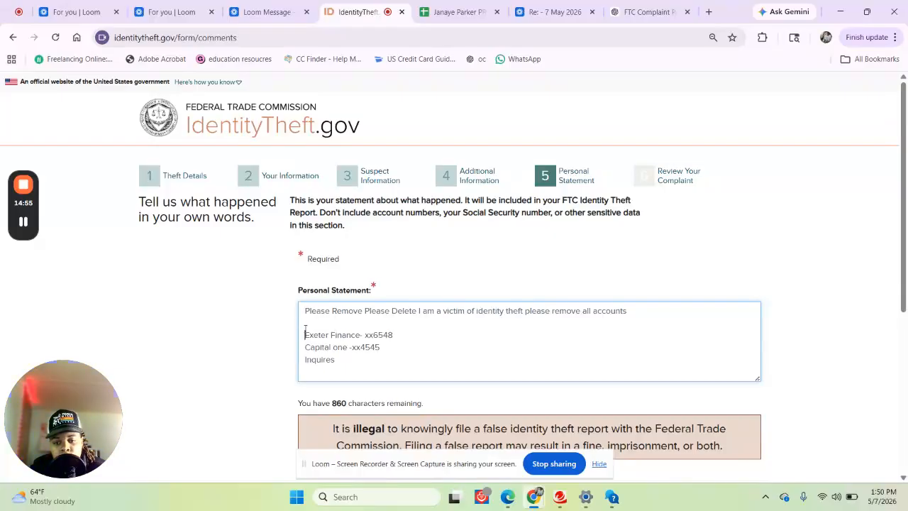
type("Acco")
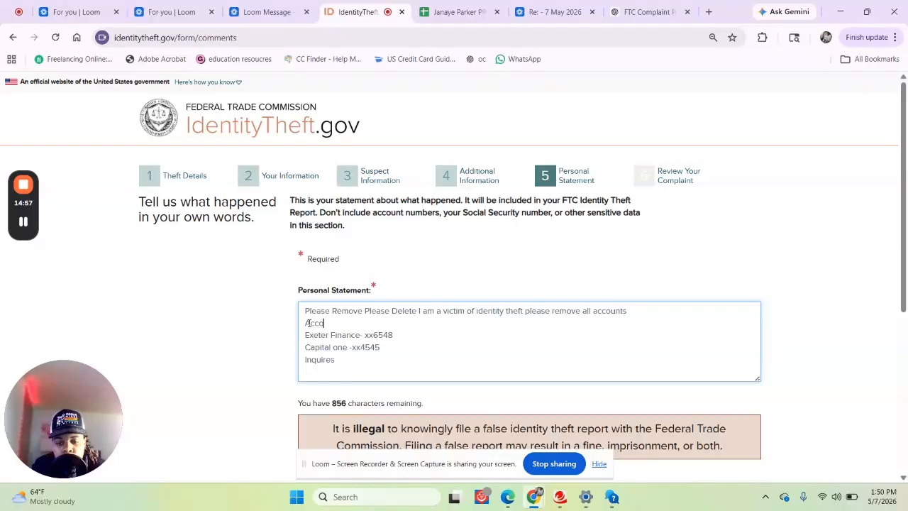
type("unts")
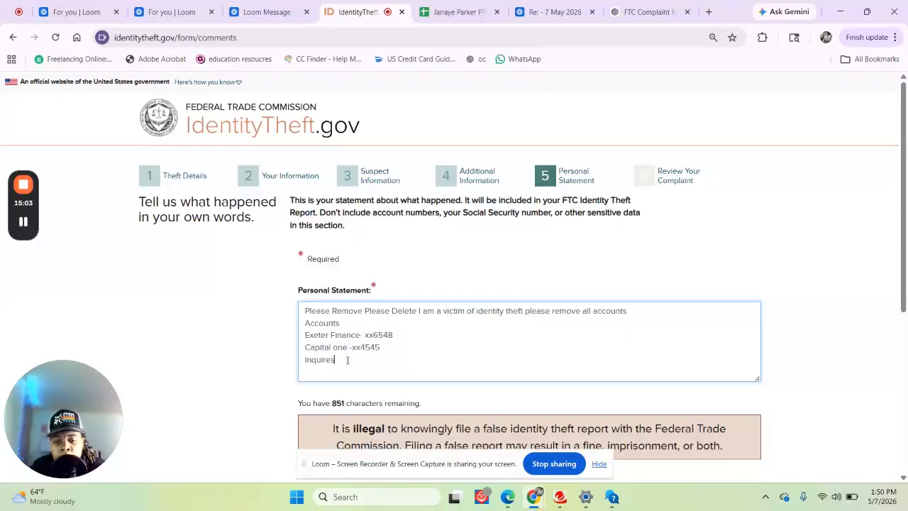
List 'santader 07/12/2025' and 'Capital one/12/05/2023' under Inquires.
key("Return")
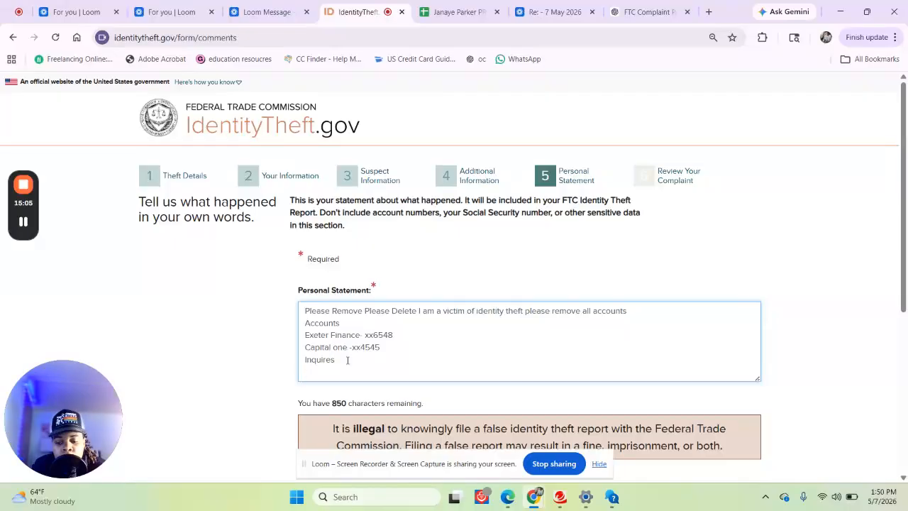
type("sa")
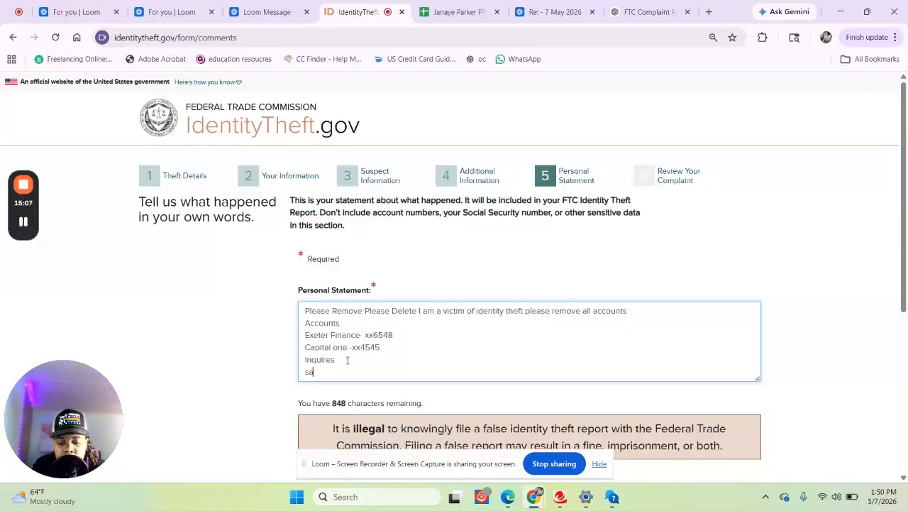
type("ntader-")
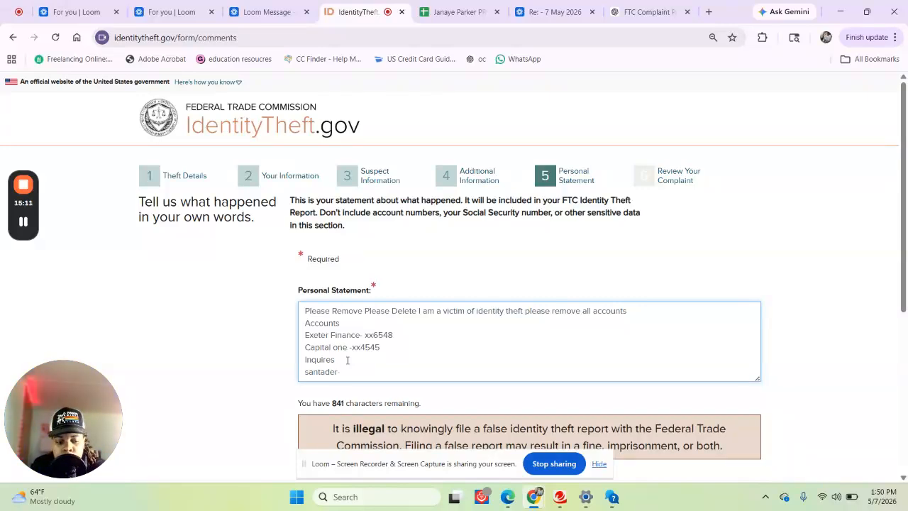
type(" 07/12/2025")
key("Return")
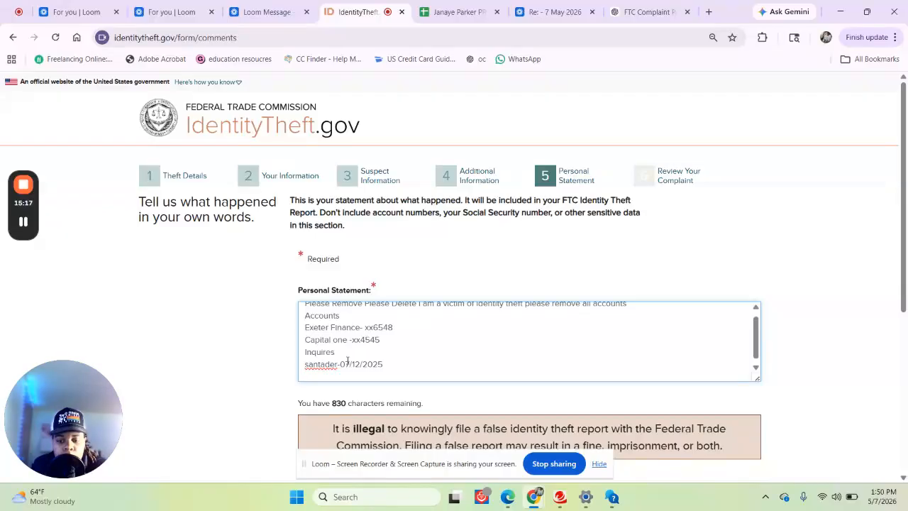
type("Capital one")
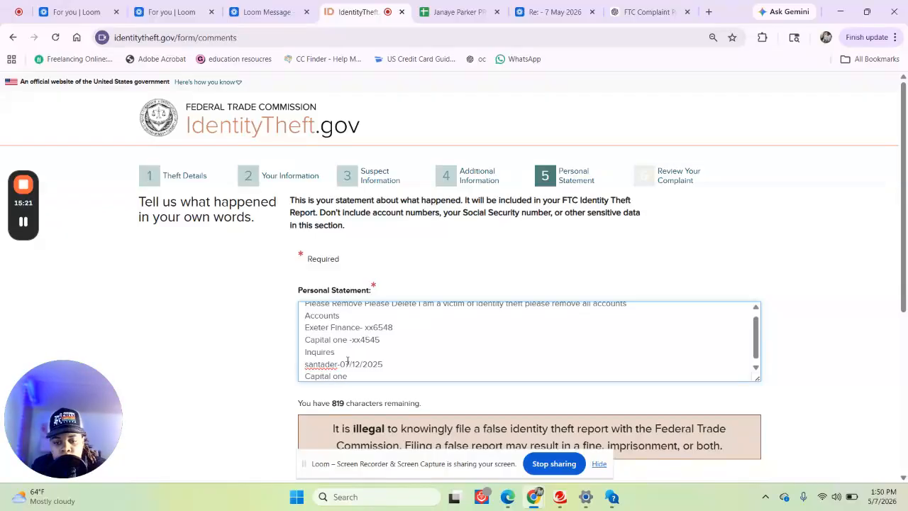
type("/12")
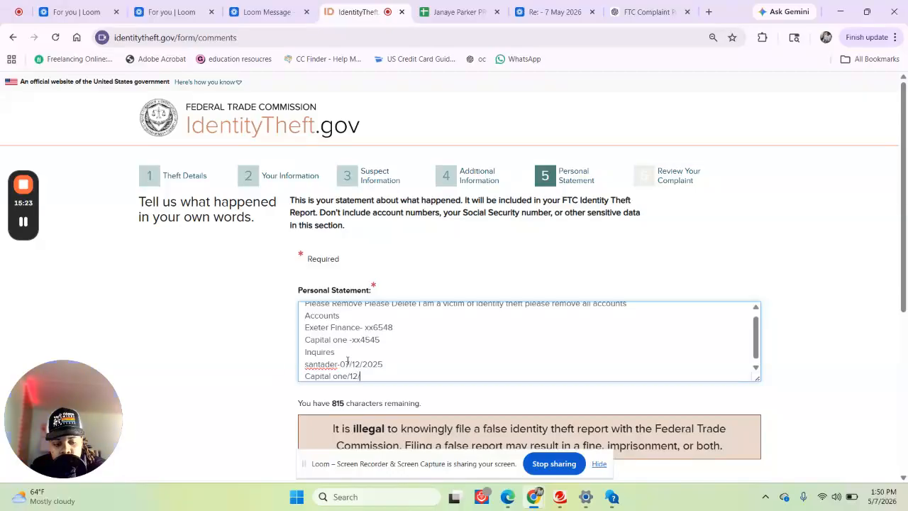
type("/05/2023")
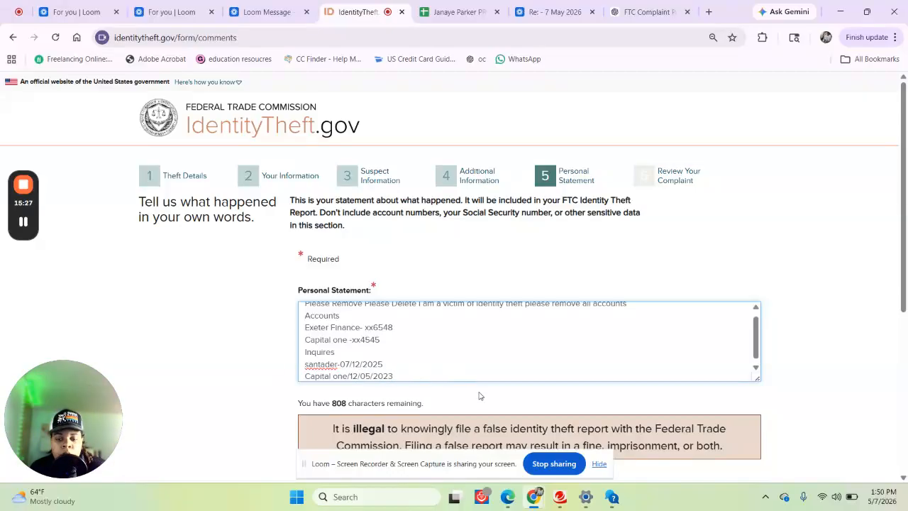
left_click(507, 363)
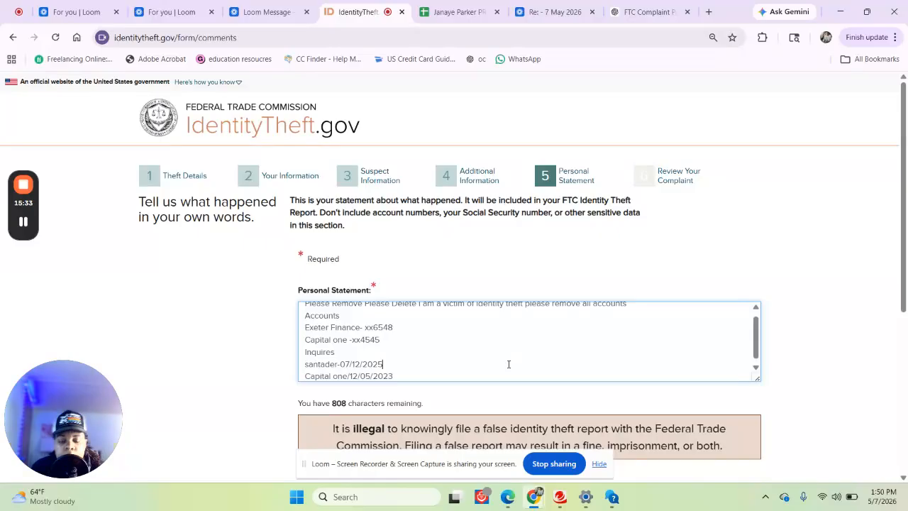
Leave the statement box and continue to the step 6 Review Your Complaint page.
left_click(755, 307)
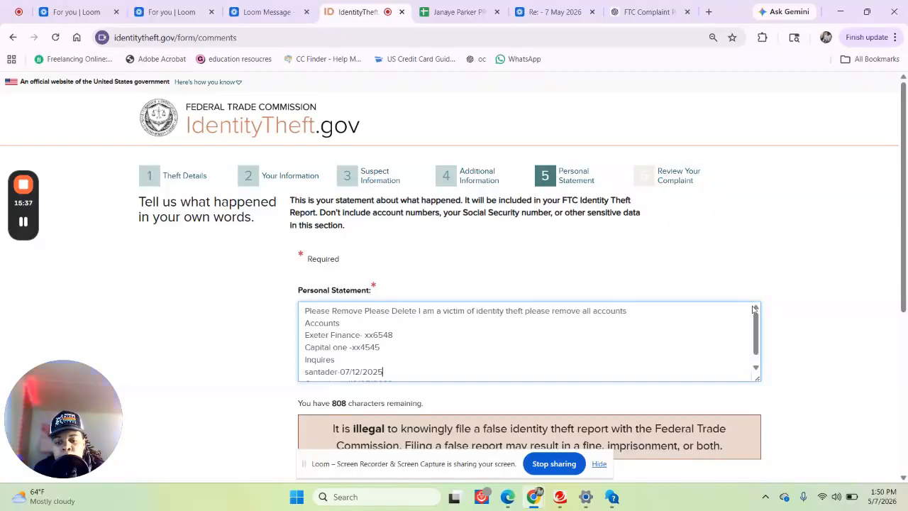
left_click(768, 369)
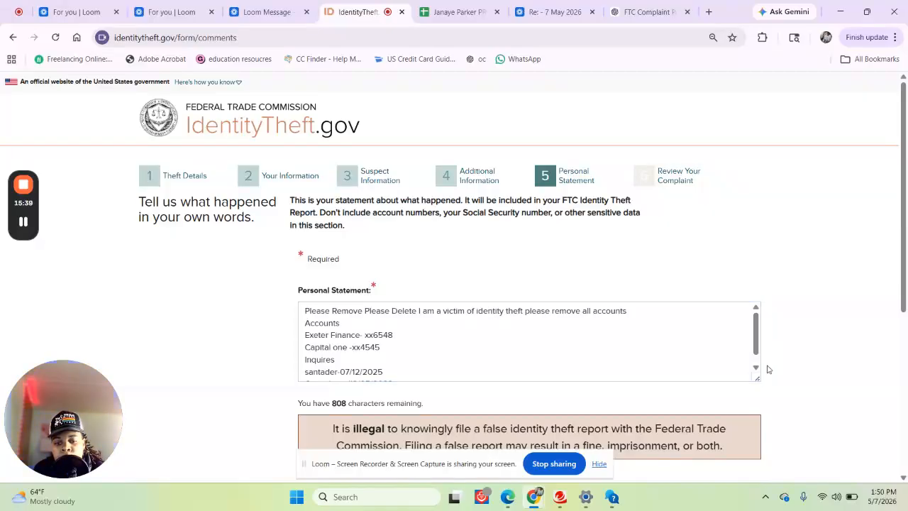
triple_click(767, 369)
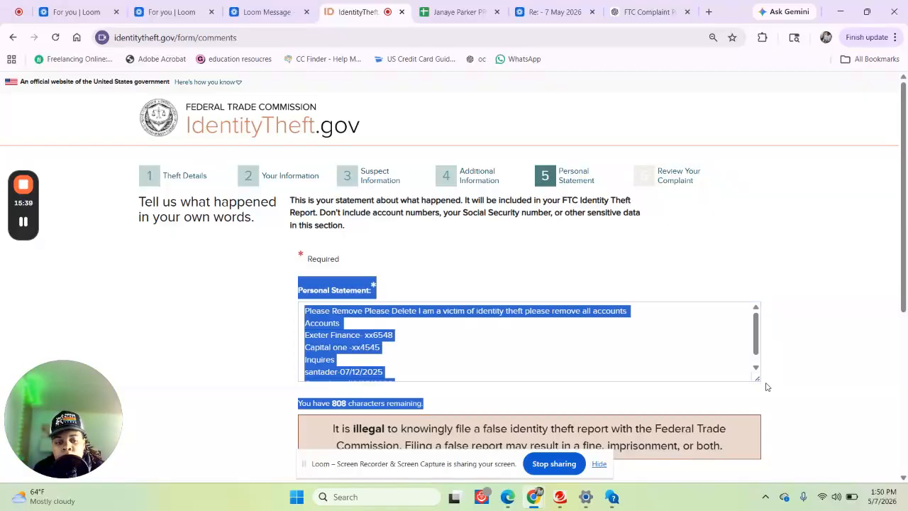
left_click(695, 295)
scroll(906, 301, "down", 2)
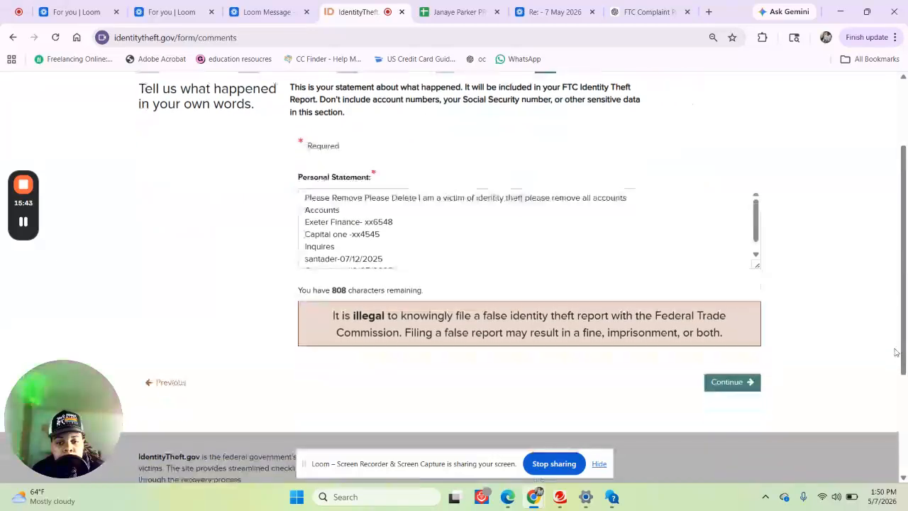
left_click(751, 384)
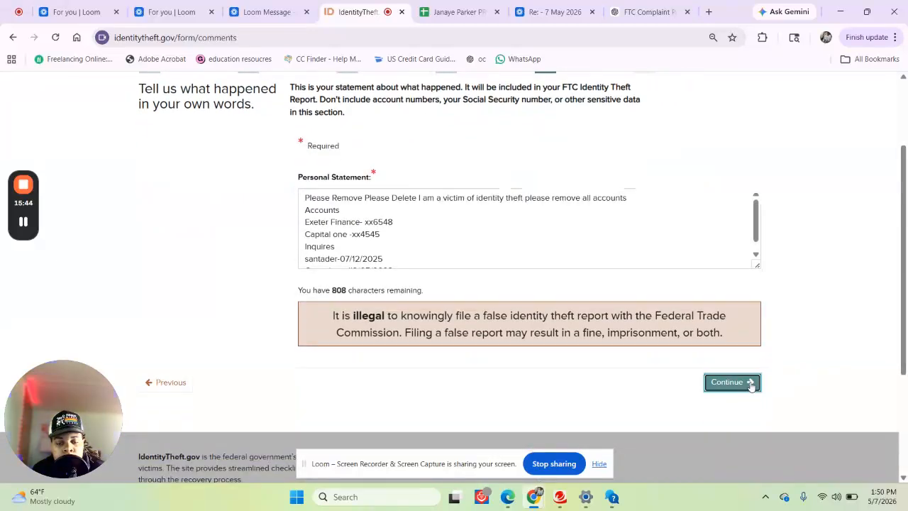
scroll(896, 151, "down", 2)
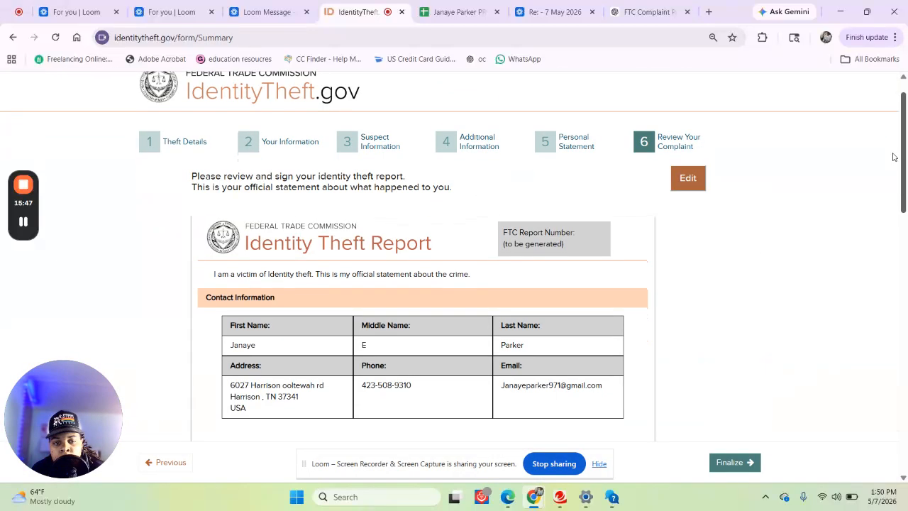
scroll(890, 161, "down", 1)
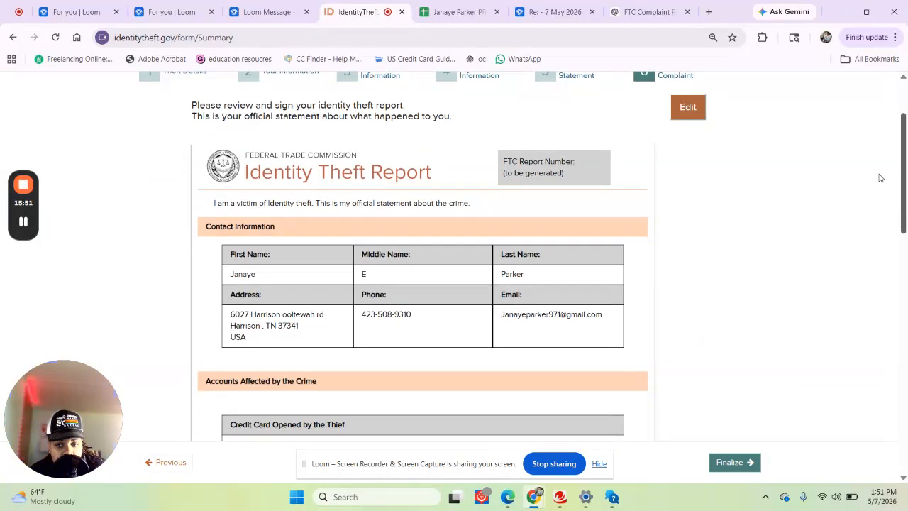
scroll(880, 179, "down", 3)
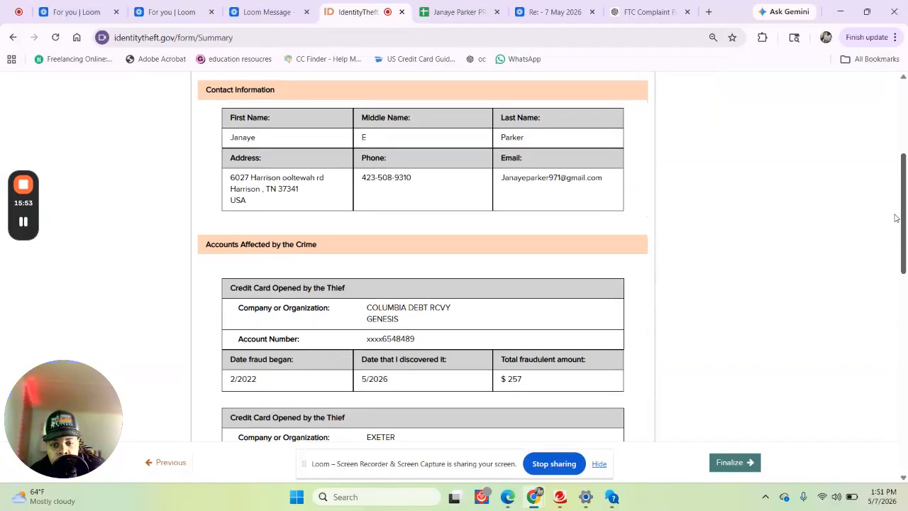
scroll(896, 218, "down", 1)
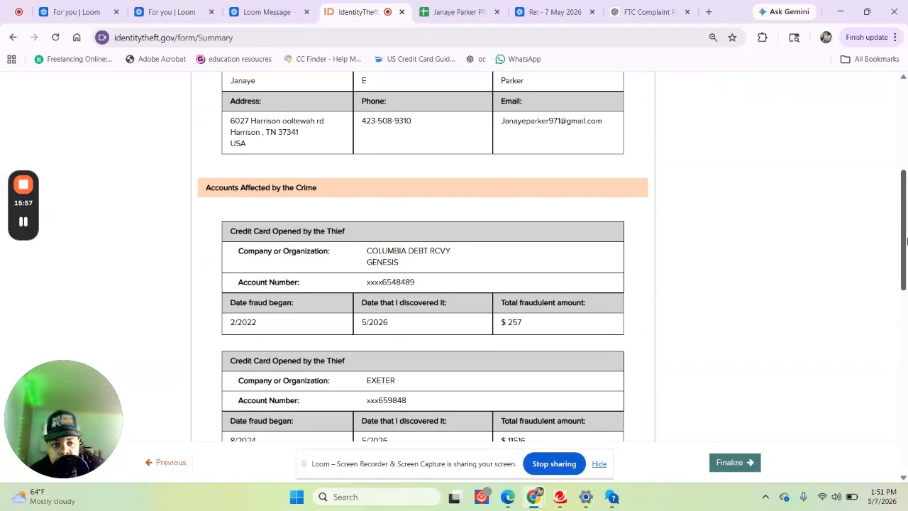
left_click_drag(907, 242, 905, 301)
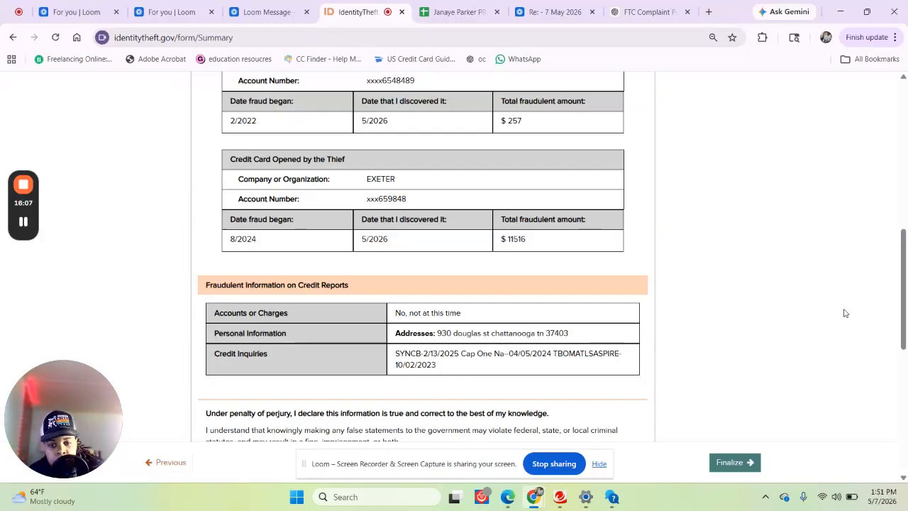
mouse_move(905, 328)
left_mouse_down()
mouse_move(905, 373)
mouse_move(901, 265)
mouse_move(886, 204)
mouse_move(907, 381)
left_mouse_up()
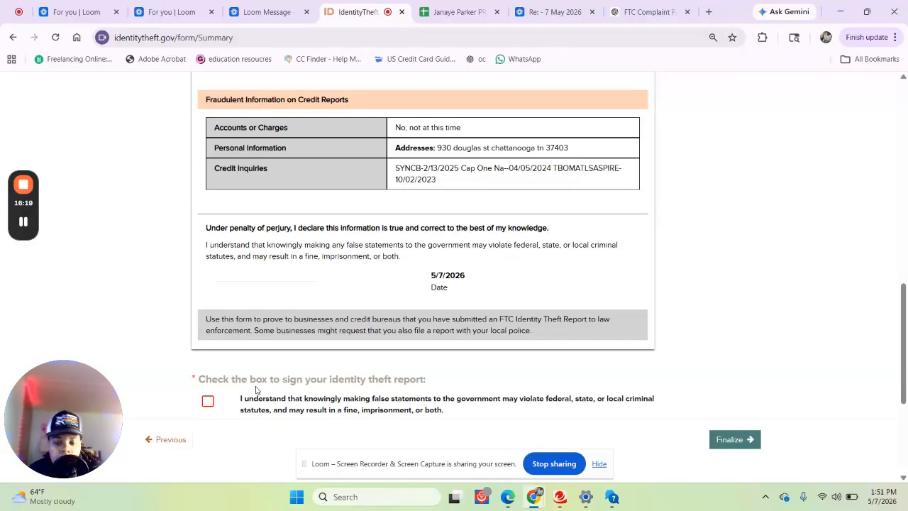
Tick the signature checkbox to sign the identity theft report, then scroll back to its top.
left_click(208, 401)
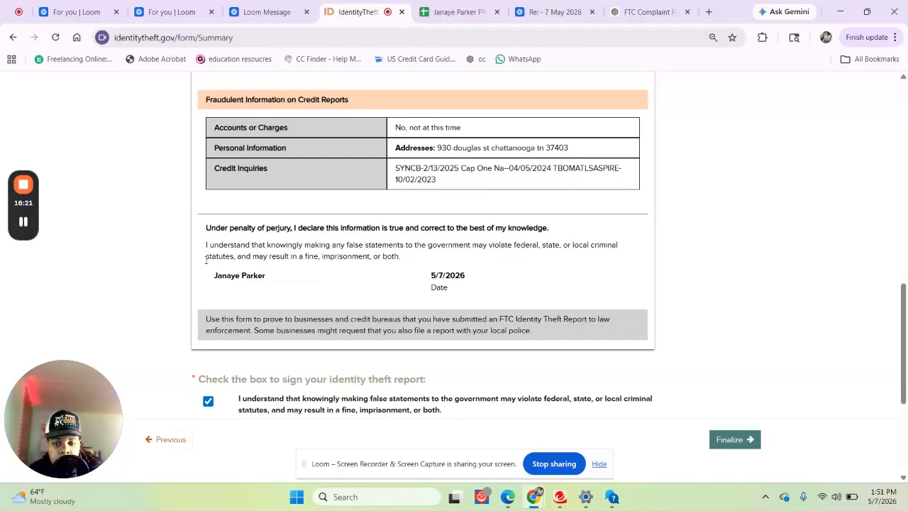
left_click(906, 245)
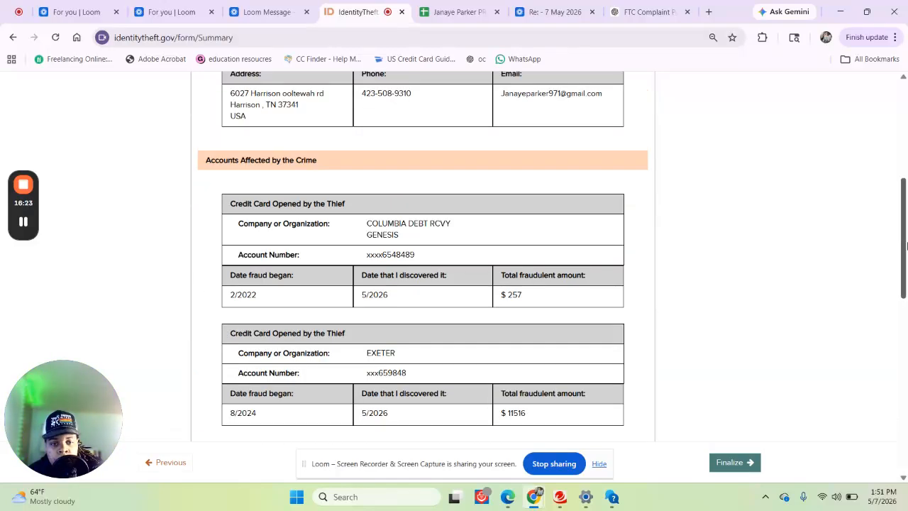
scroll(896, 153, "up", 5)
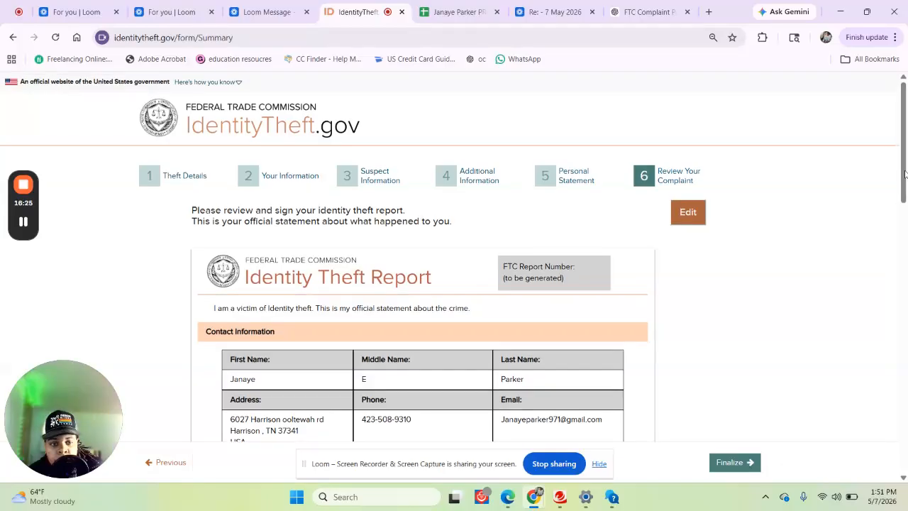
scroll(904, 204, "down", 1)
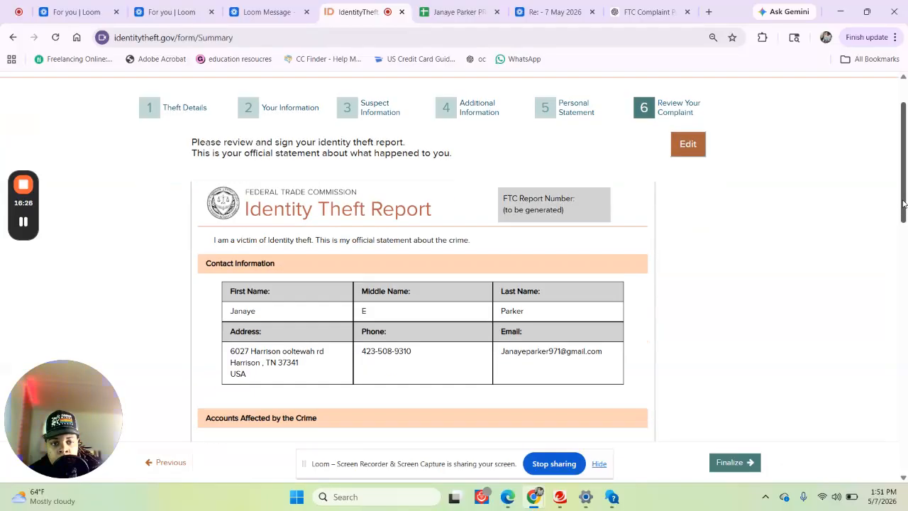
left_click_drag(904, 204, 902, 210)
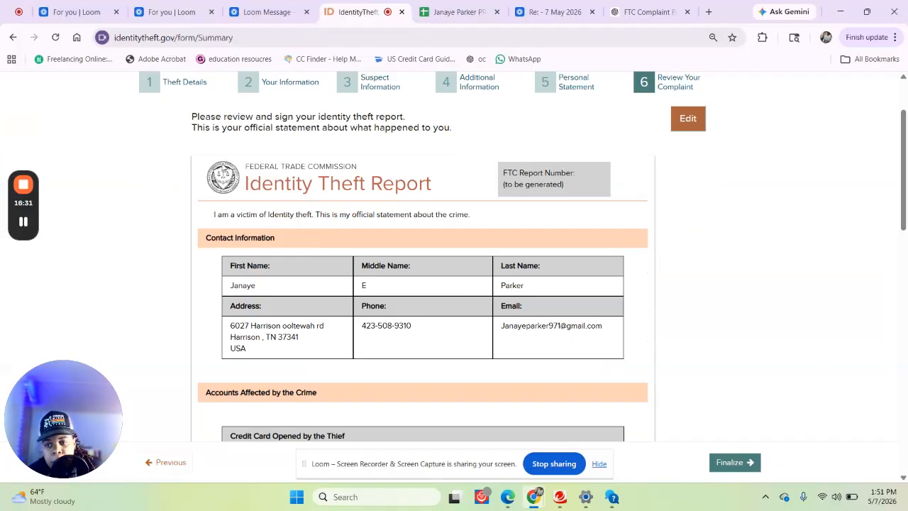
left_click(903, 78)
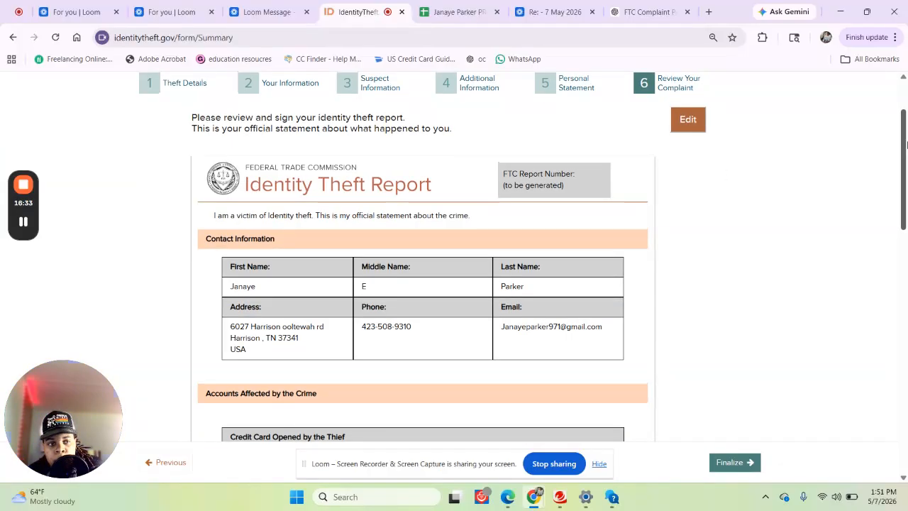
scroll(906, 152, "down", 2)
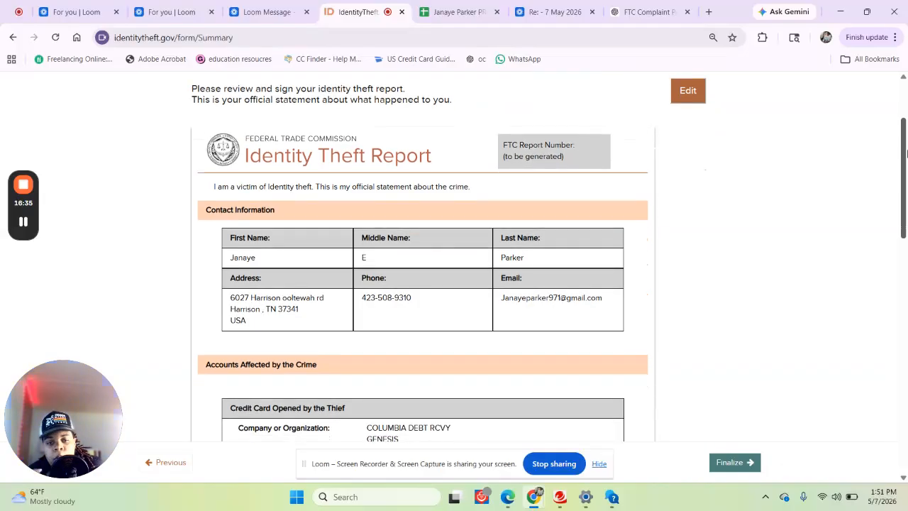